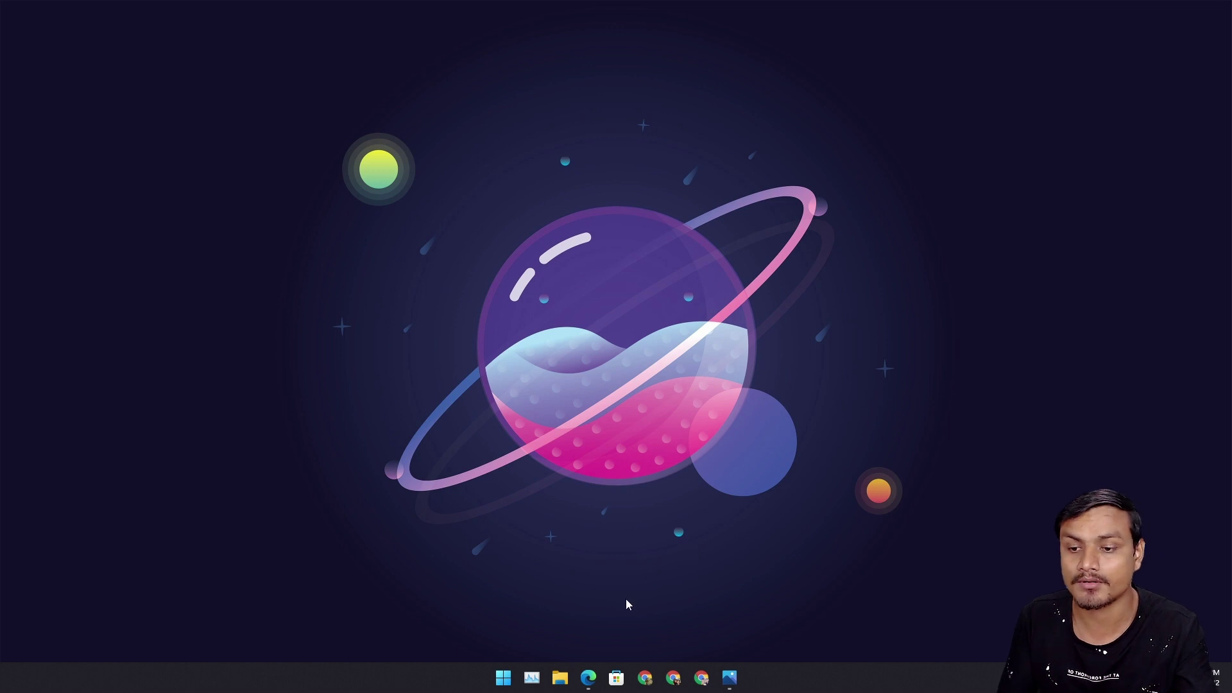
pyautogui.click(589, 678)
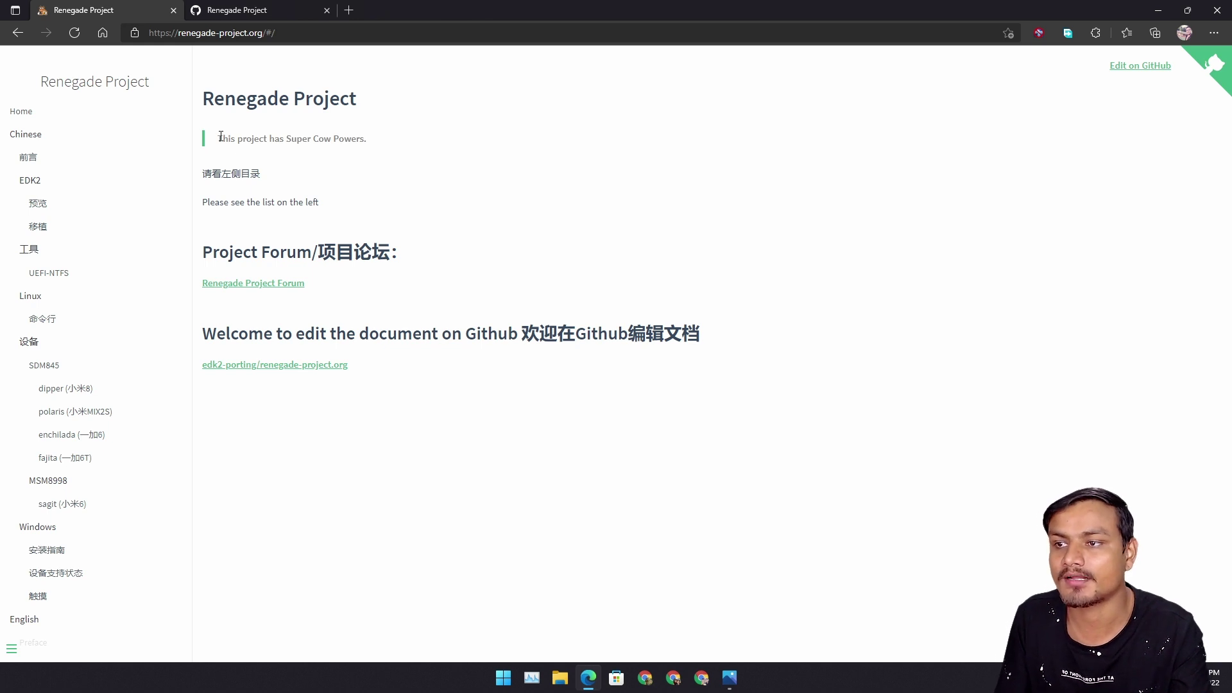
pyautogui.moveTo(219, 139); pyautogui.dragTo(393, 141)
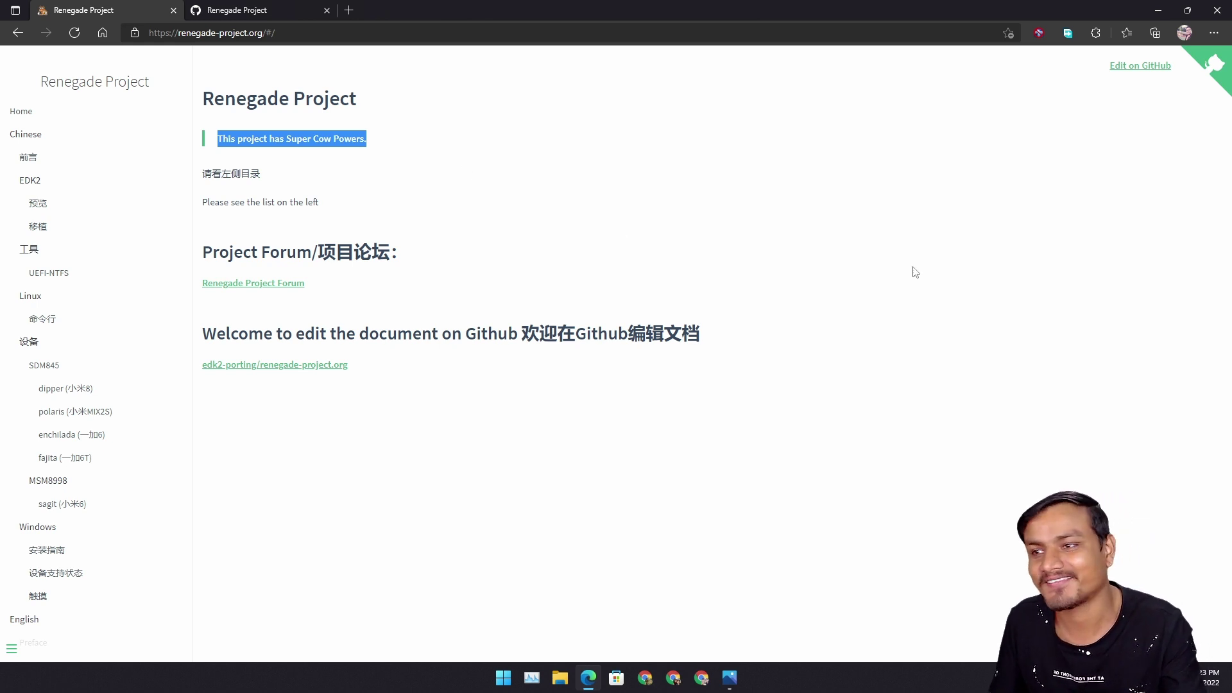
pyautogui.click(650, 217)
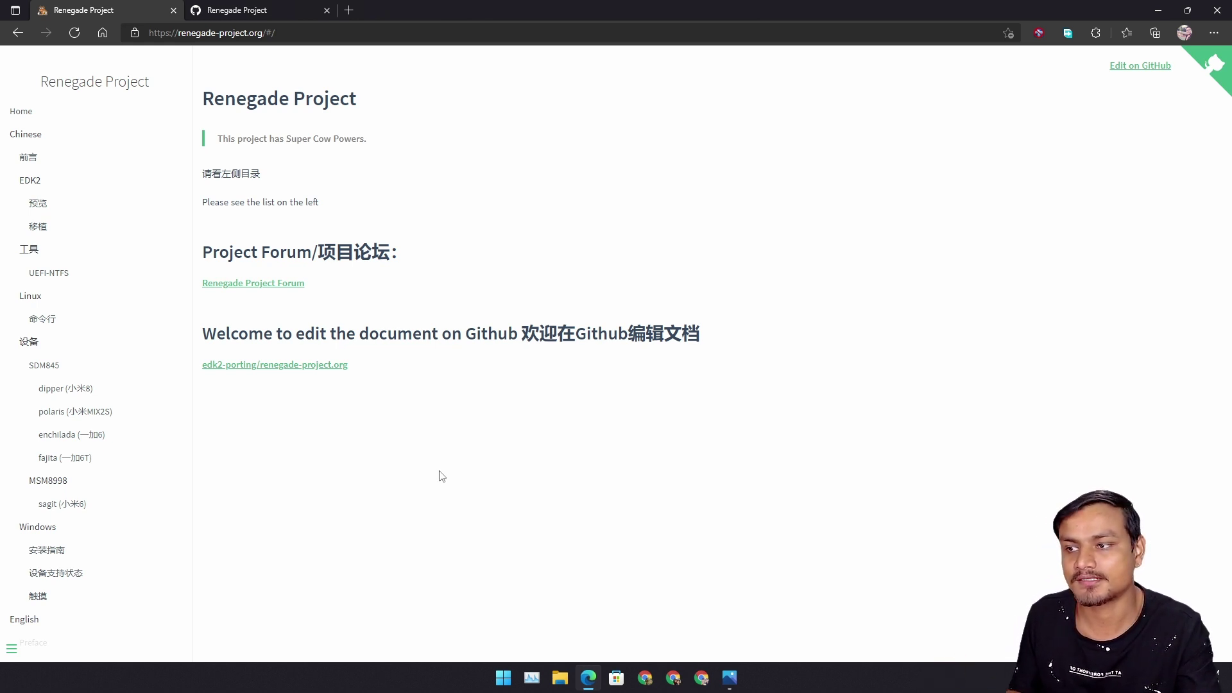
pyautogui.scroll(-3, 107, 481)
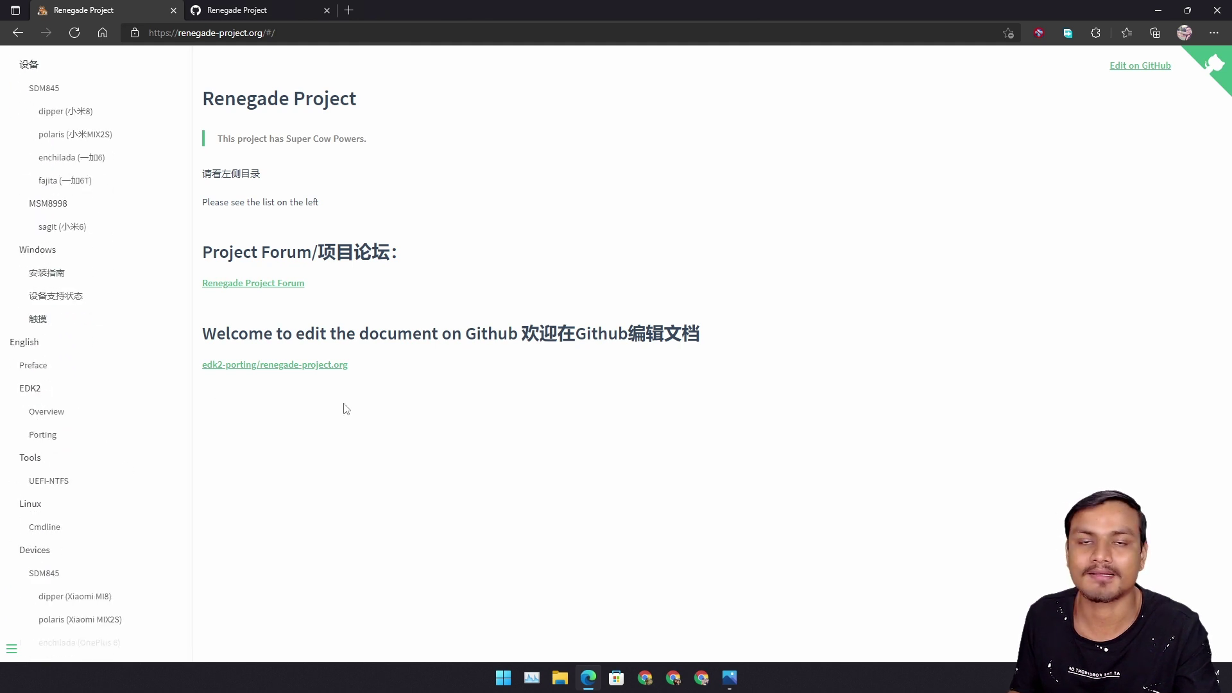
pyautogui.scroll(3, 126, 358)
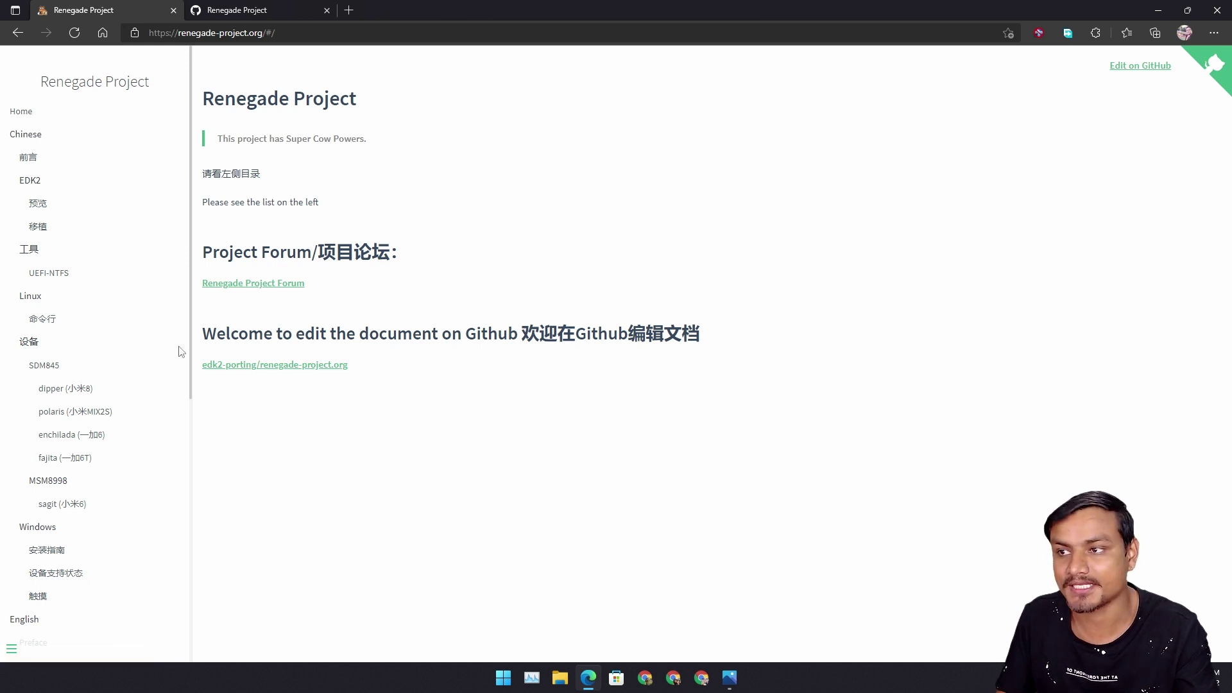
pyautogui.scroll(-2, 129, 333)
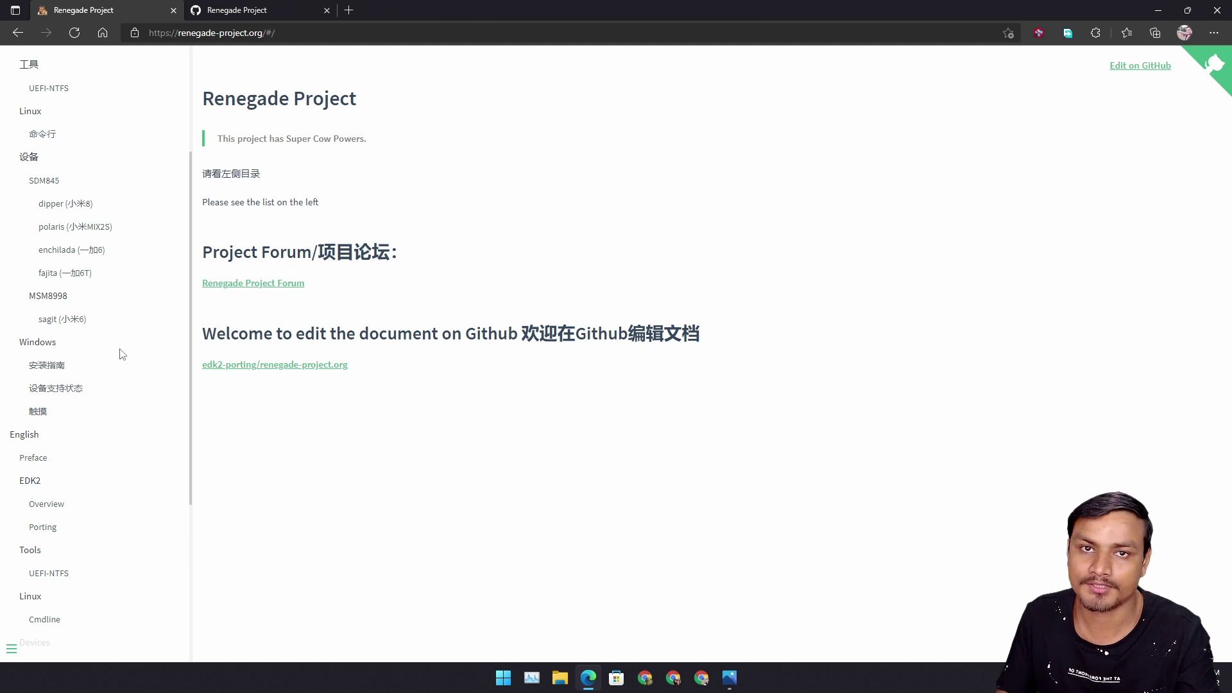
pyautogui.scroll(-2, 120, 355)
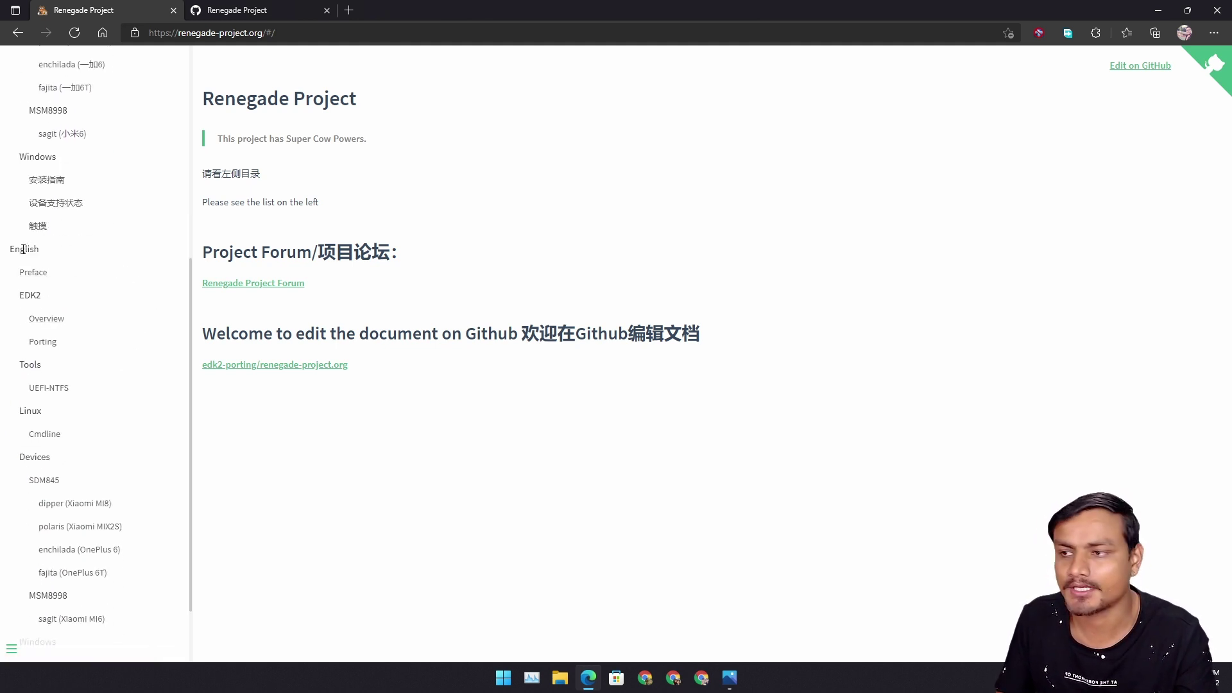
pyautogui.scroll(-1, 109, 288)
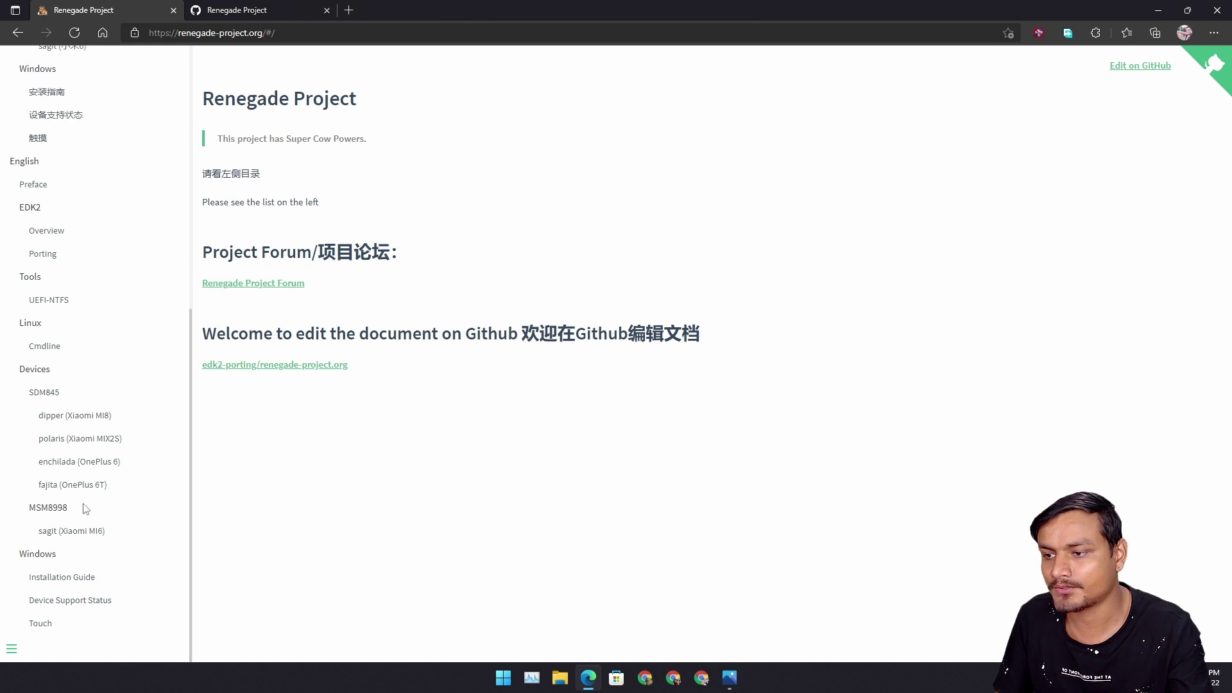
# - Show the Device Support Status page with the Windows status matrix and its legend
pyautogui.click(72, 609)
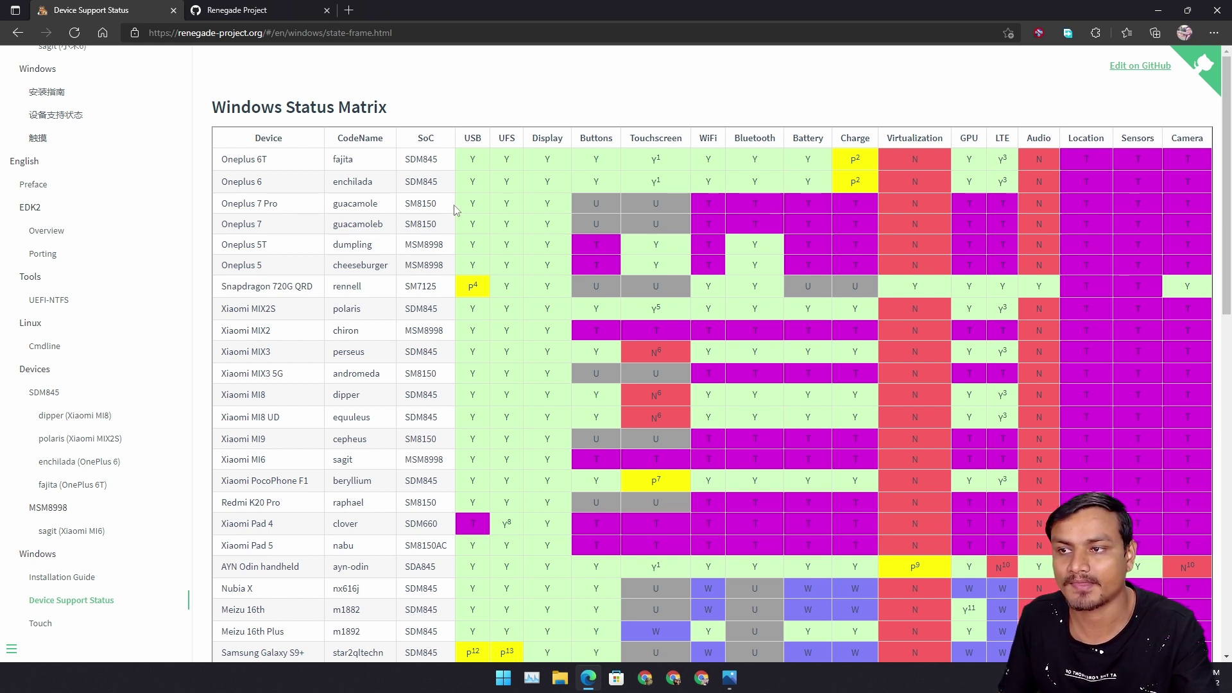
pyautogui.scroll(-2, 264, 154)
pyautogui.scroll(-4, 289, 288)
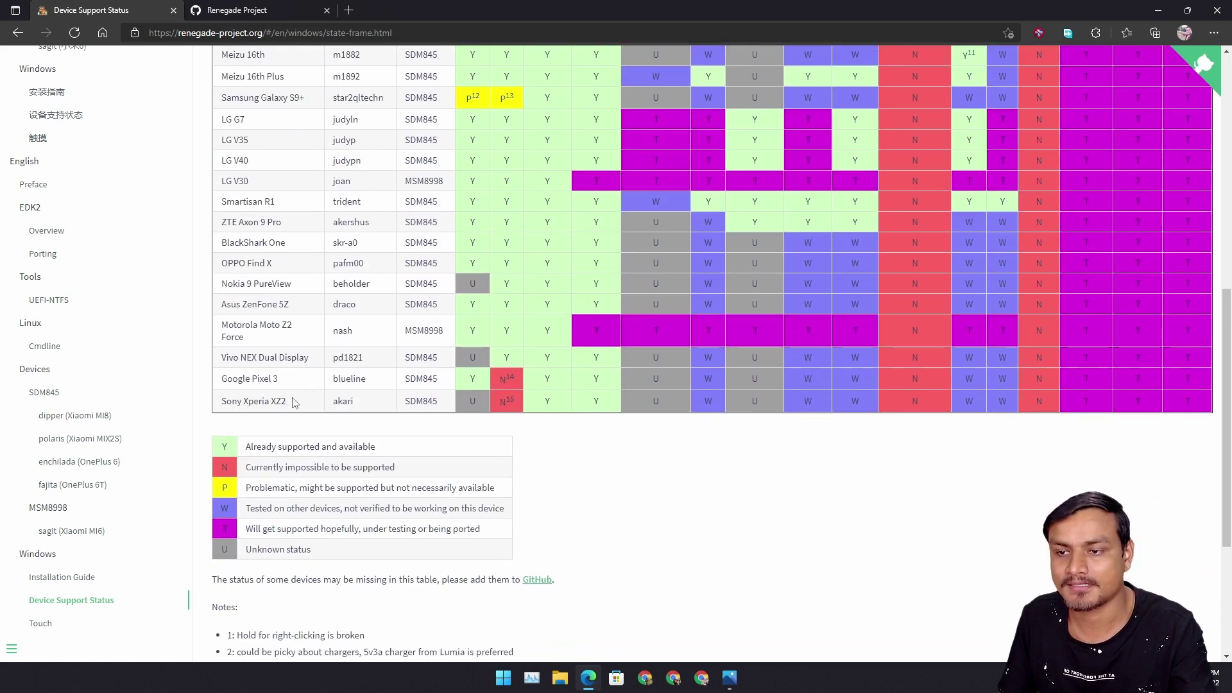
pyautogui.scroll(3, 293, 403)
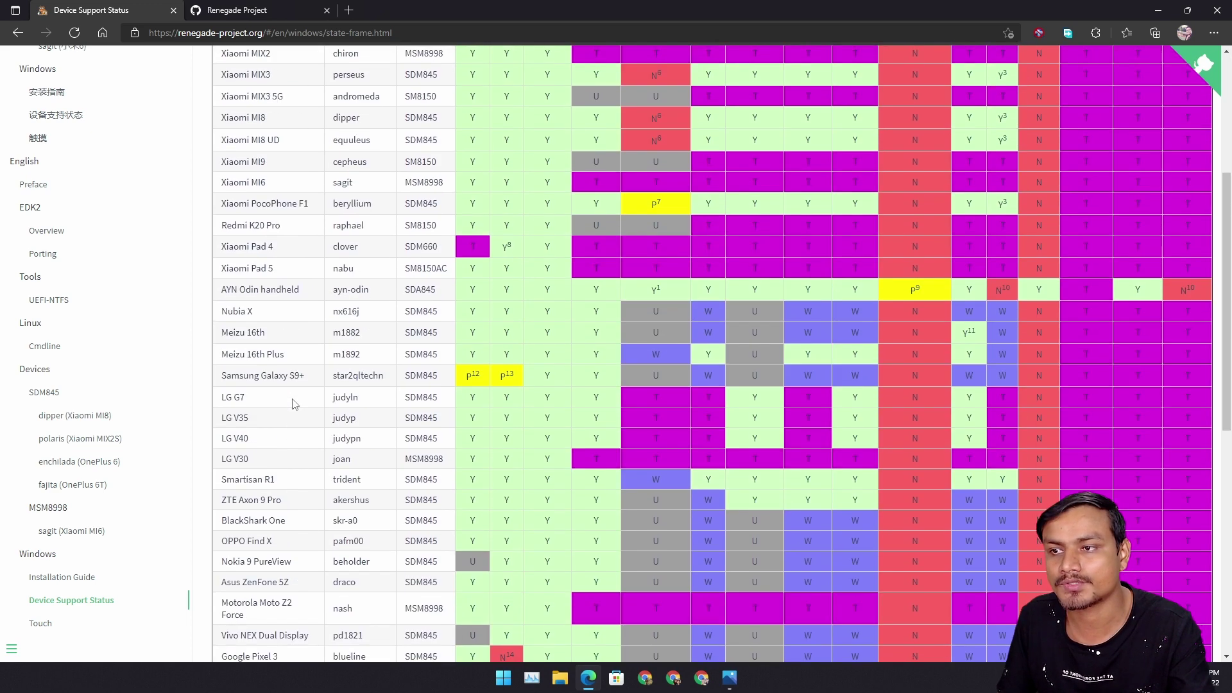
pyautogui.scroll(3, 294, 402)
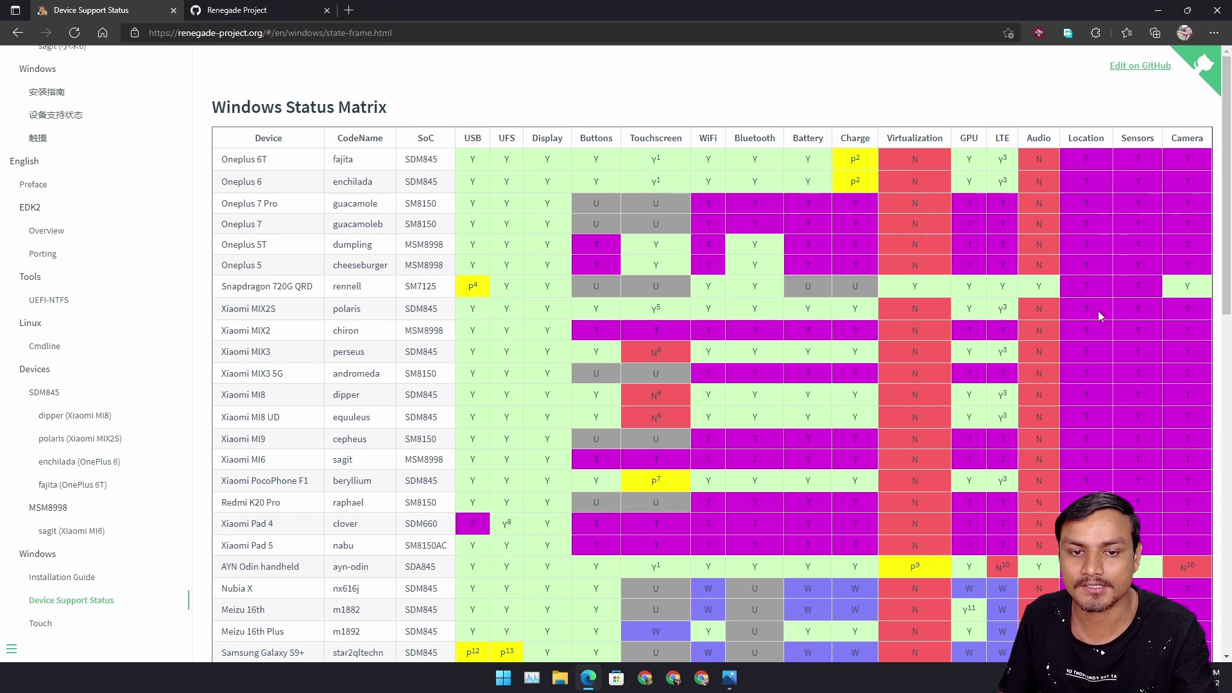
pyautogui.scroll(-3, 1098, 311)
pyautogui.scroll(-3, 1077, 326)
pyautogui.scroll(2, 1079, 328)
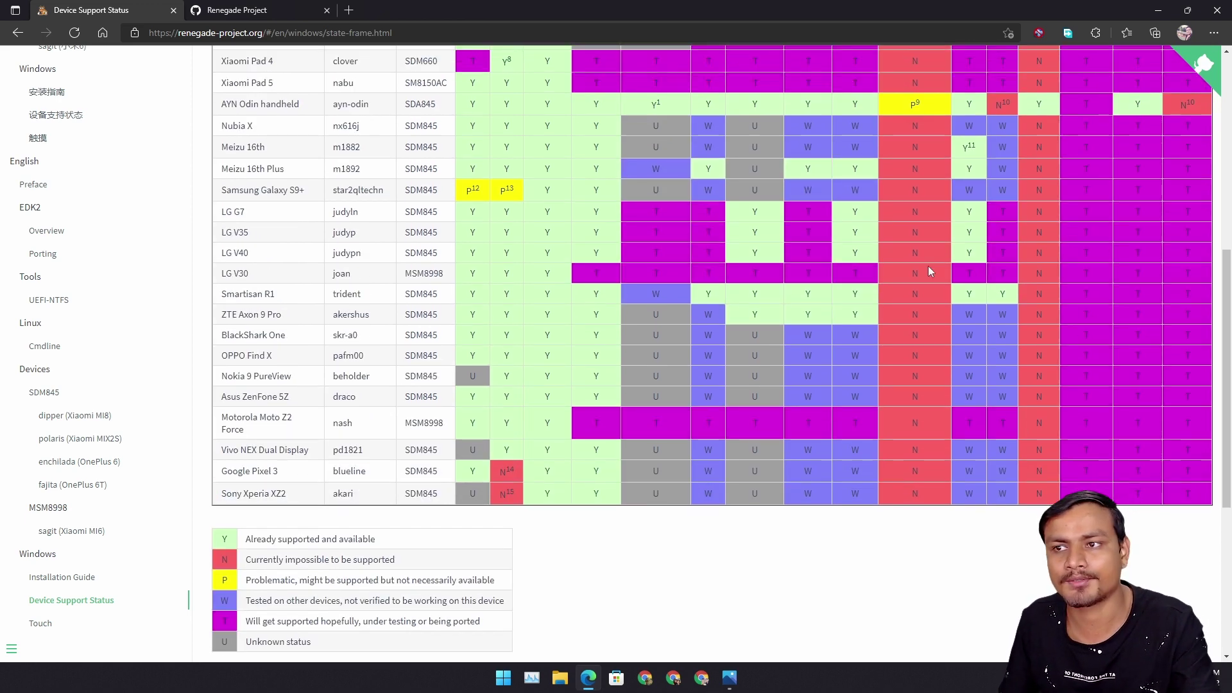
pyautogui.scroll(3, 375, 279)
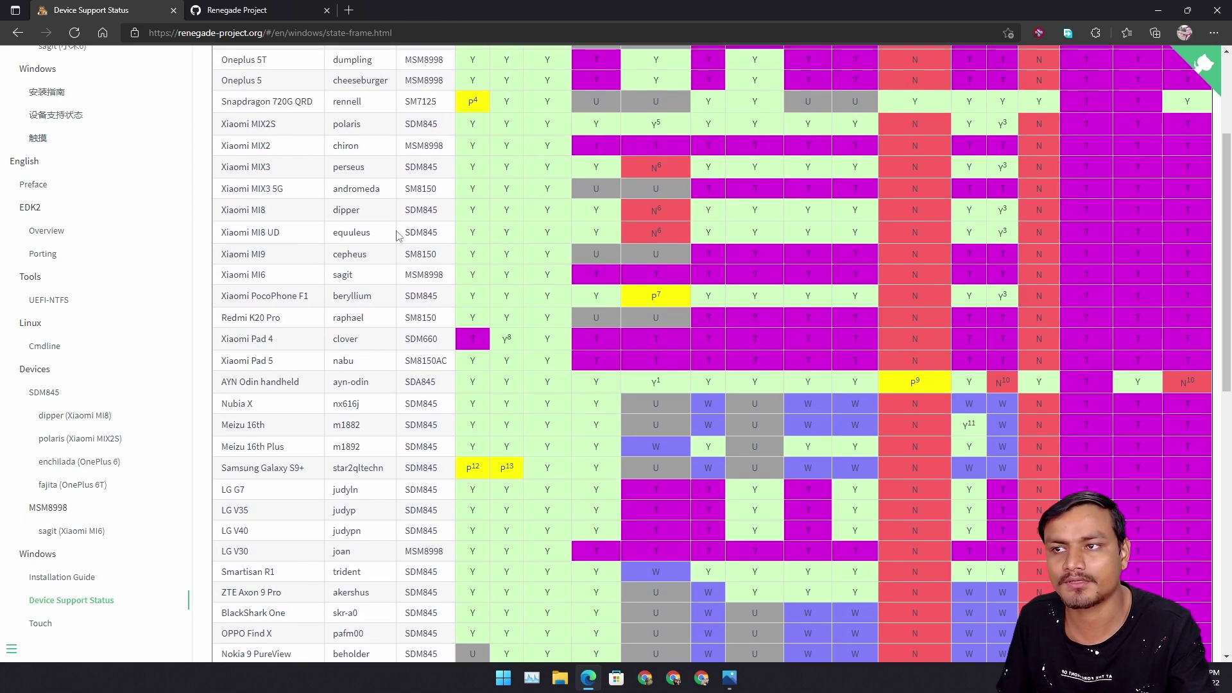
pyautogui.scroll(2, 390, 241)
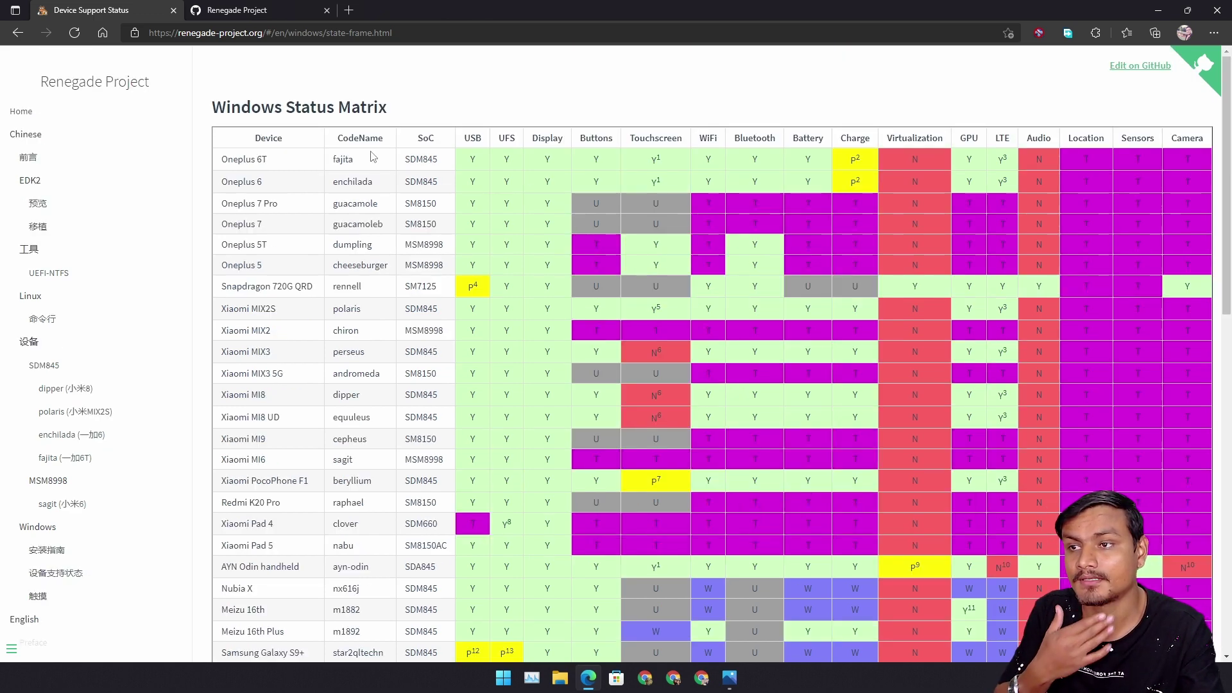
# - Return home, highlight the Super Cow Powers tagline, then reopen the Device Support Status page
pyautogui.click(24, 113)
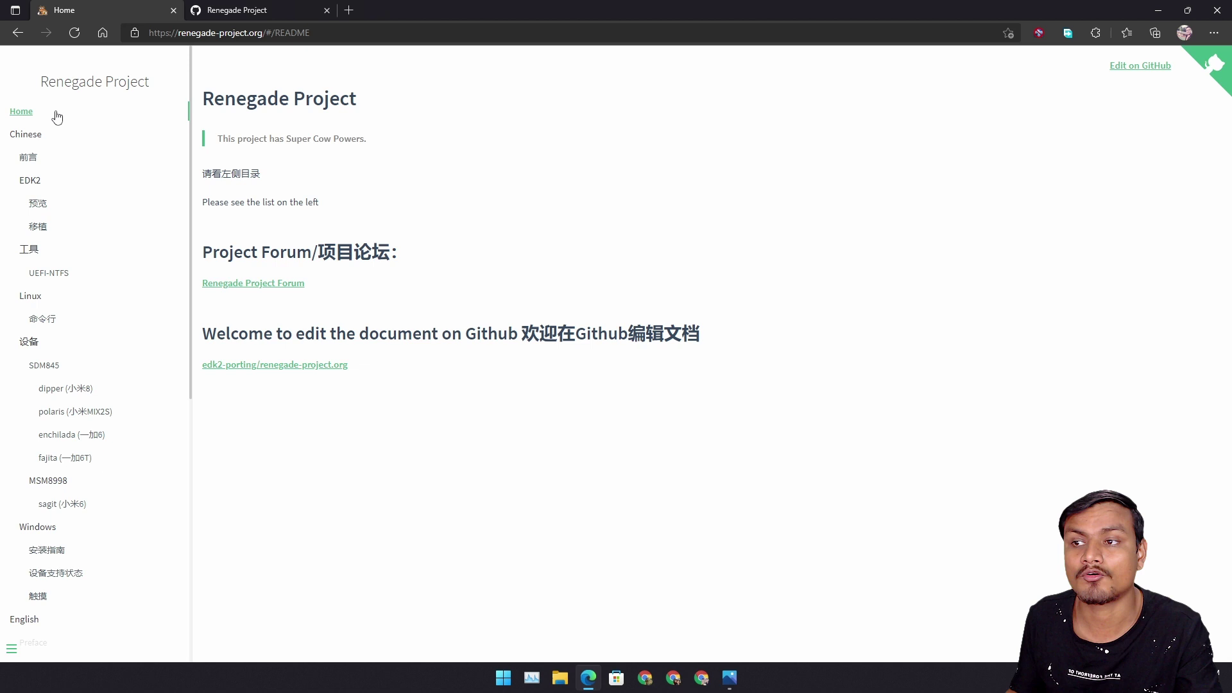
pyautogui.moveTo(217, 143); pyautogui.dragTo(370, 141)
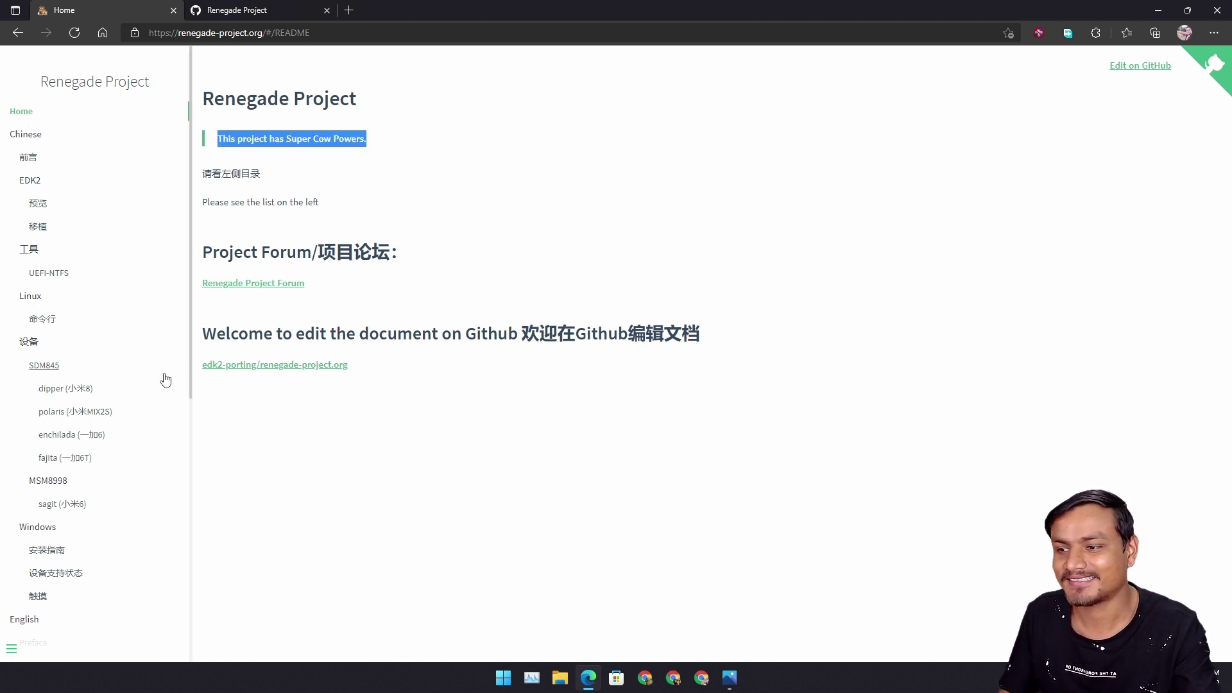
pyautogui.scroll(-3, 74, 414)
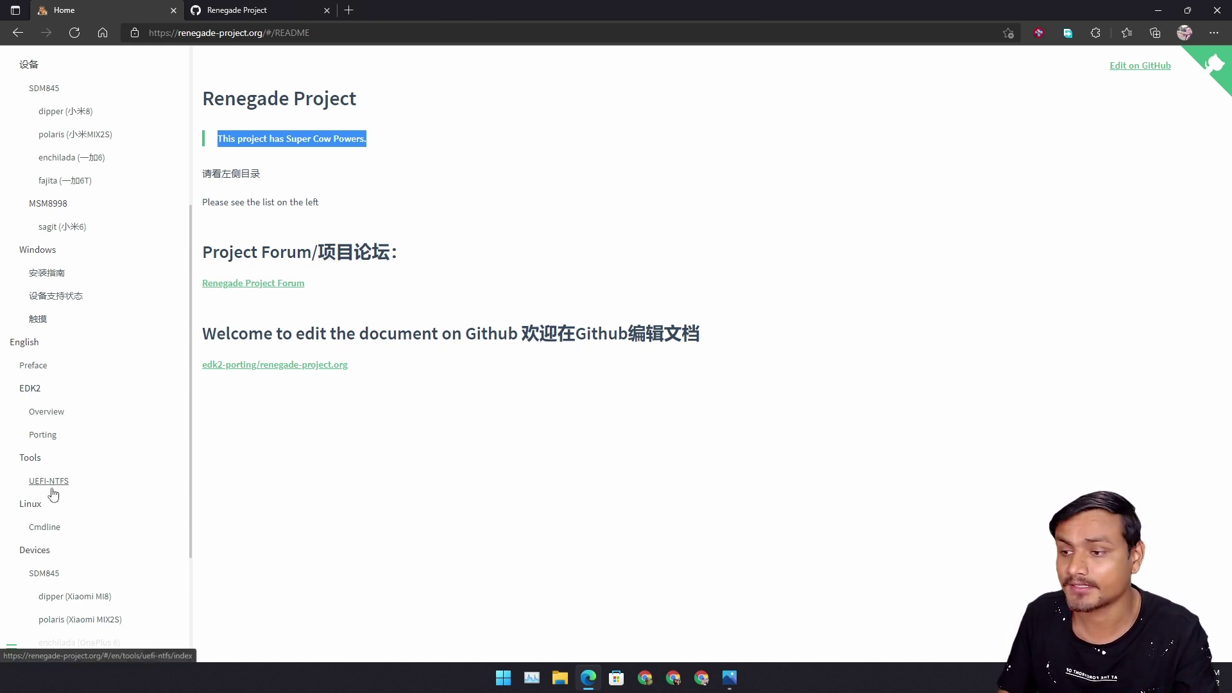
pyautogui.scroll(-2, 53, 493)
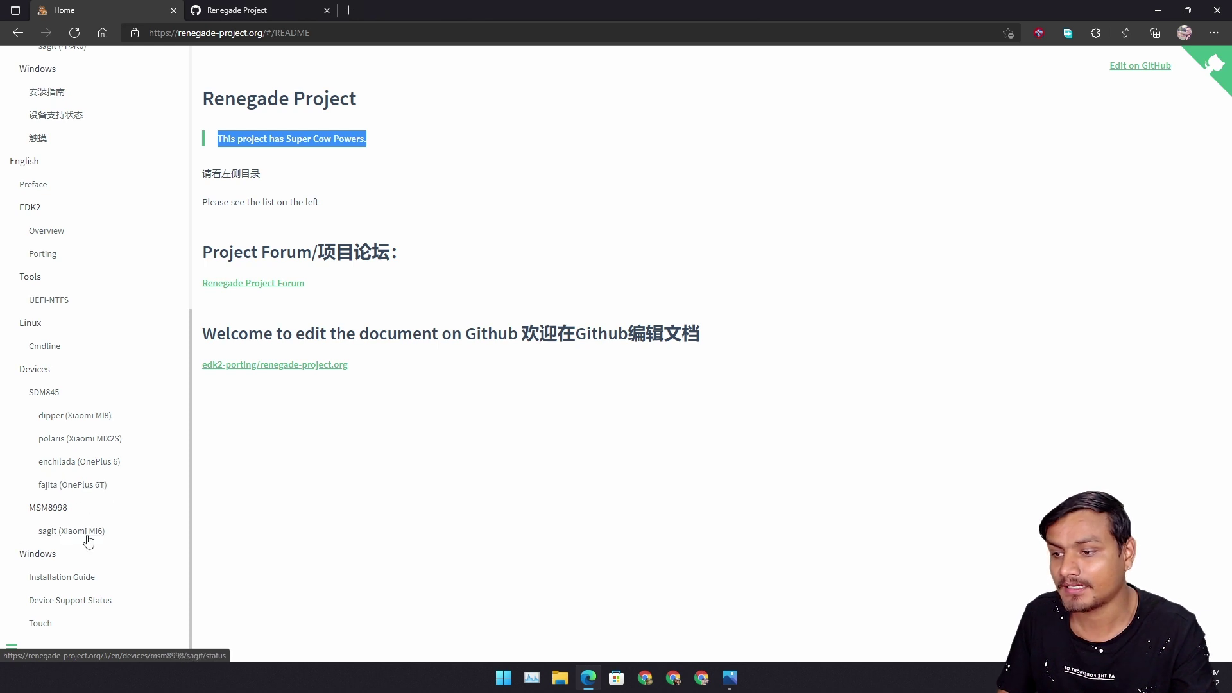
pyautogui.click(71, 604)
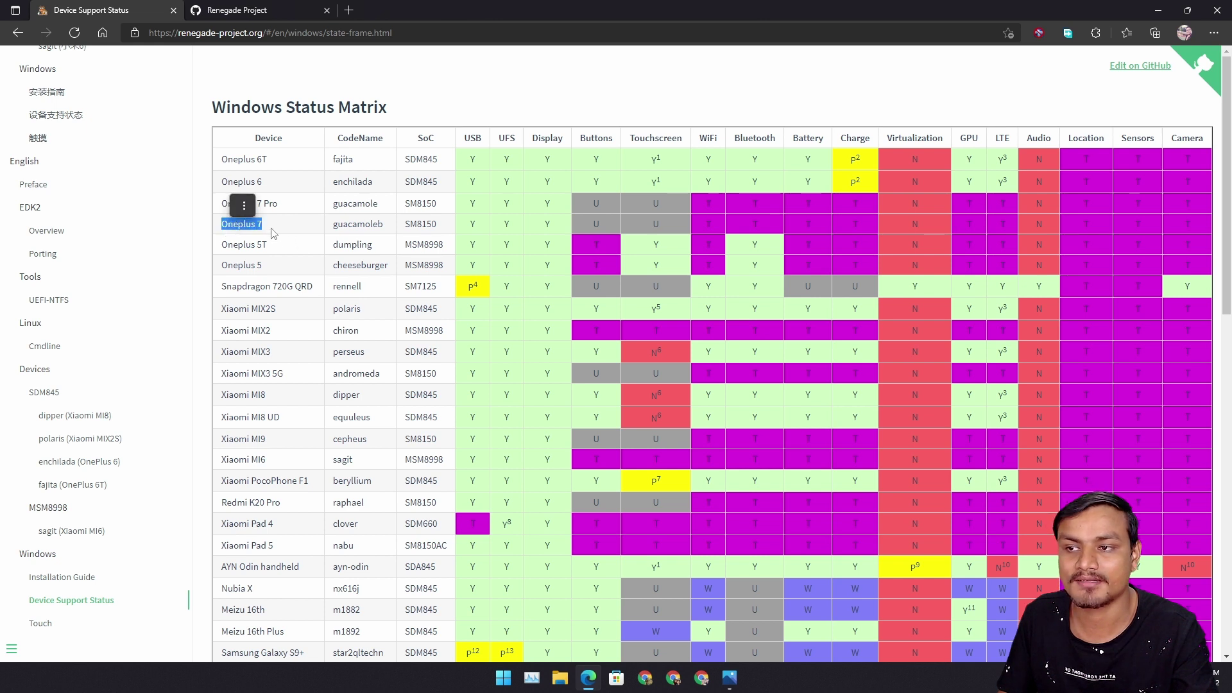
# - Highlight the guacamoleb codename and then the Oneplus 7 device name in the matrix
pyautogui.click(244, 208)
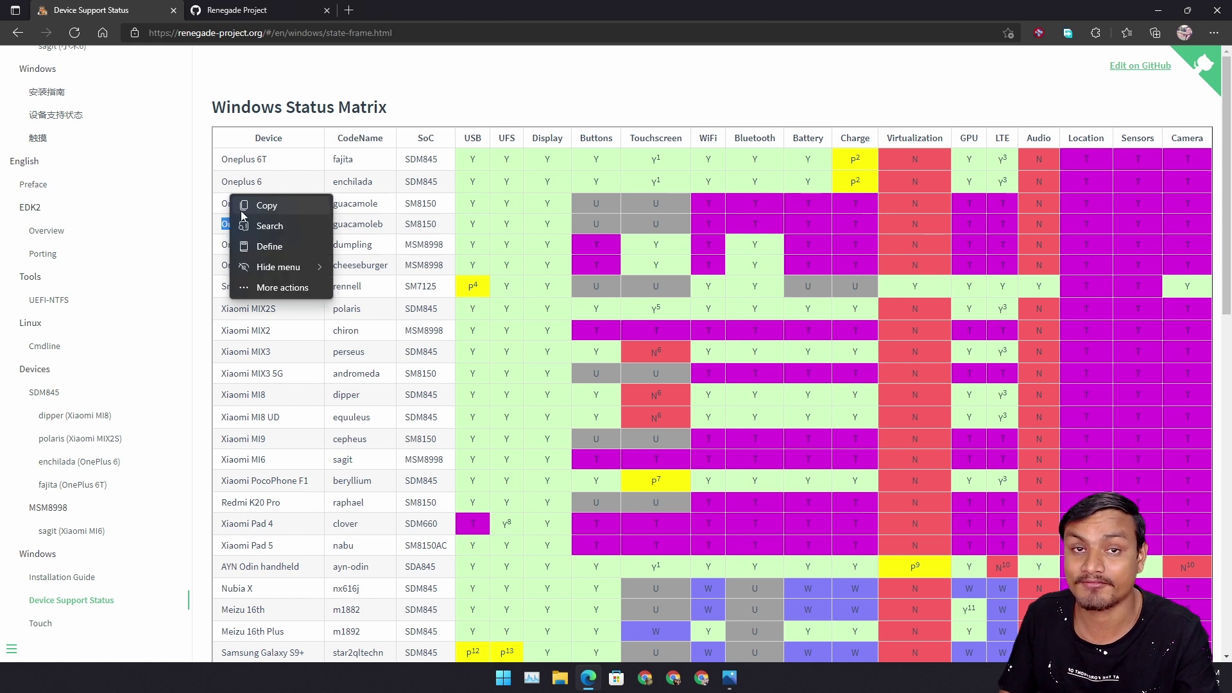
pyautogui.click(368, 226)
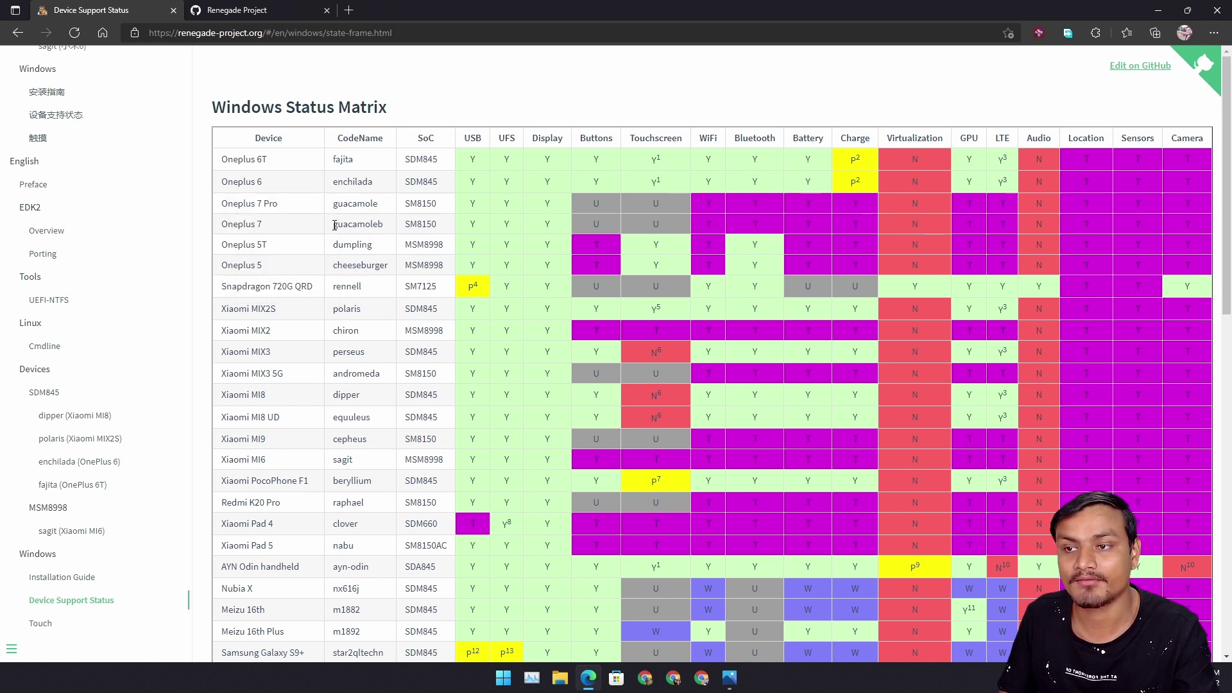
pyautogui.moveTo(334, 225); pyautogui.dragTo(385, 225)
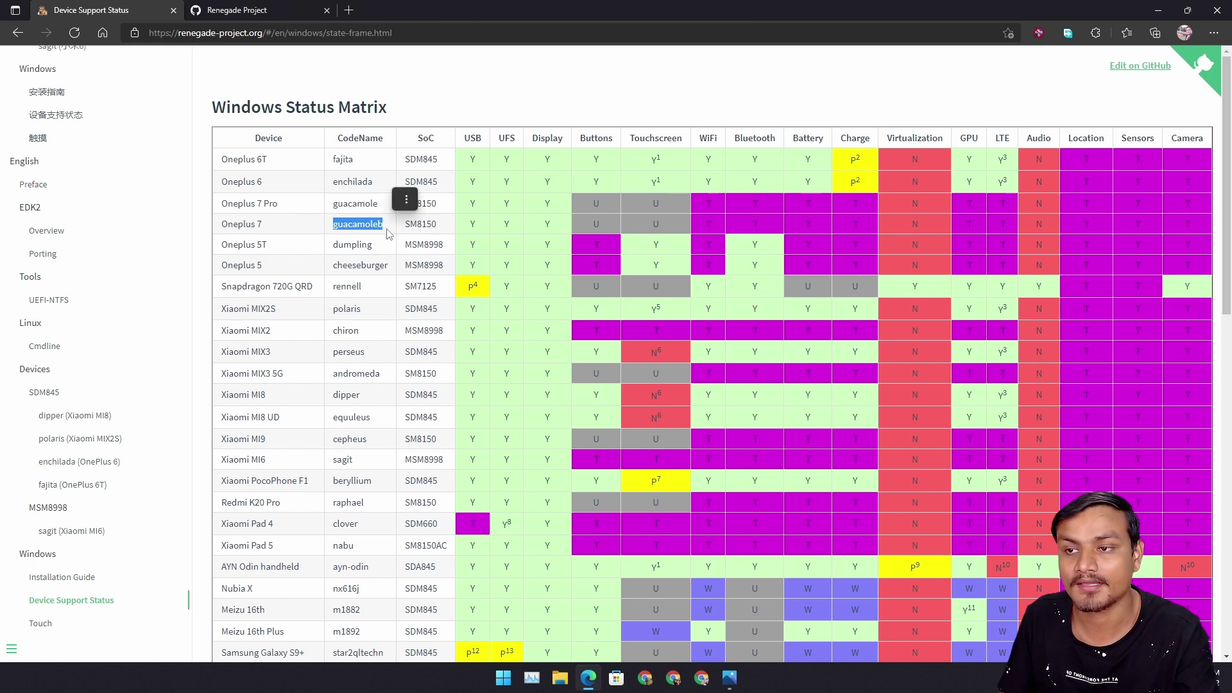
pyautogui.click(387, 233)
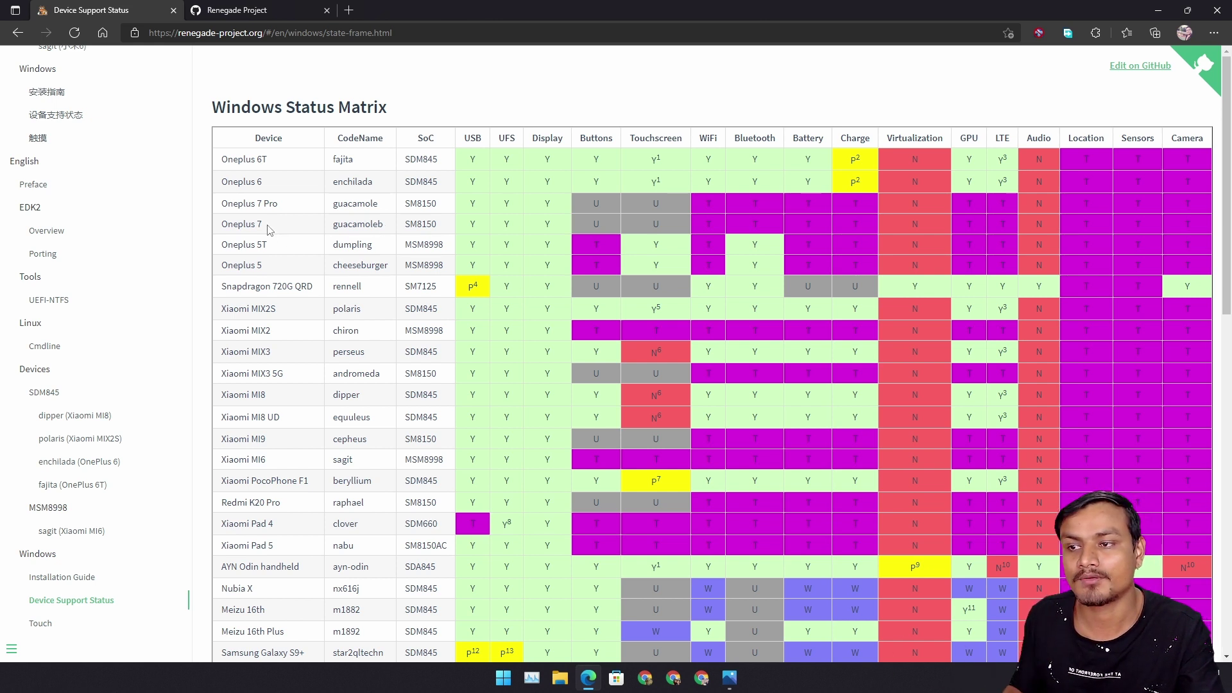
pyautogui.moveTo(271, 229); pyautogui.dragTo(218, 228)
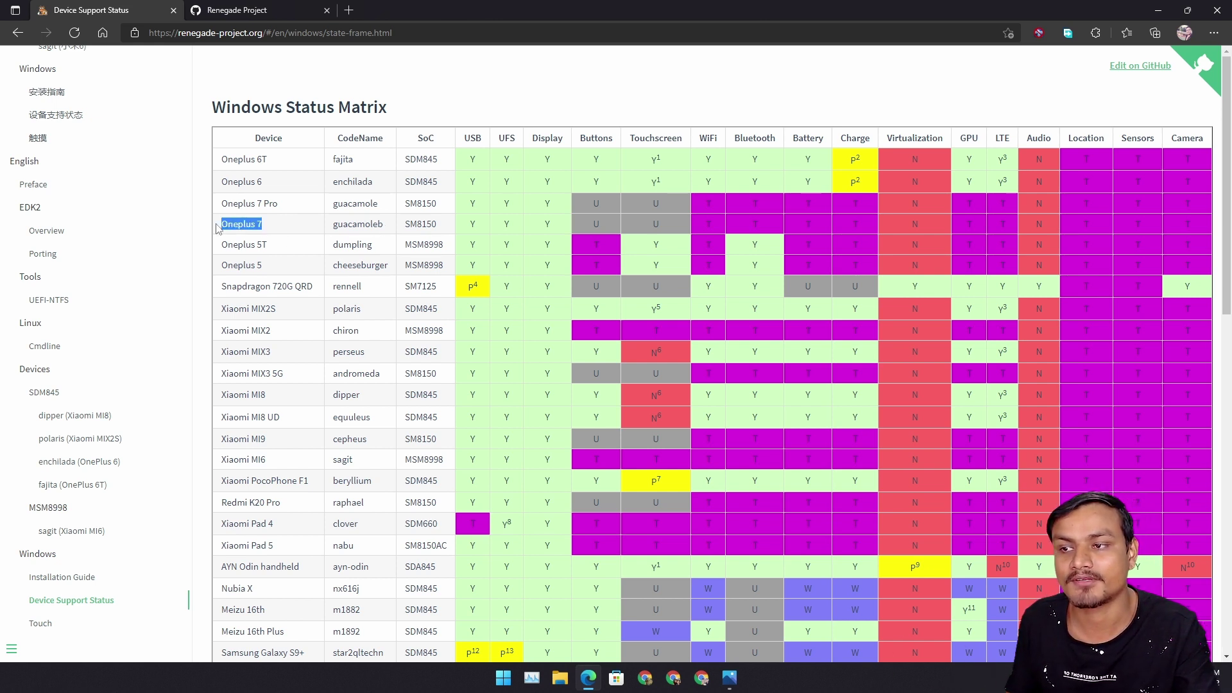
pyautogui.click(337, 228)
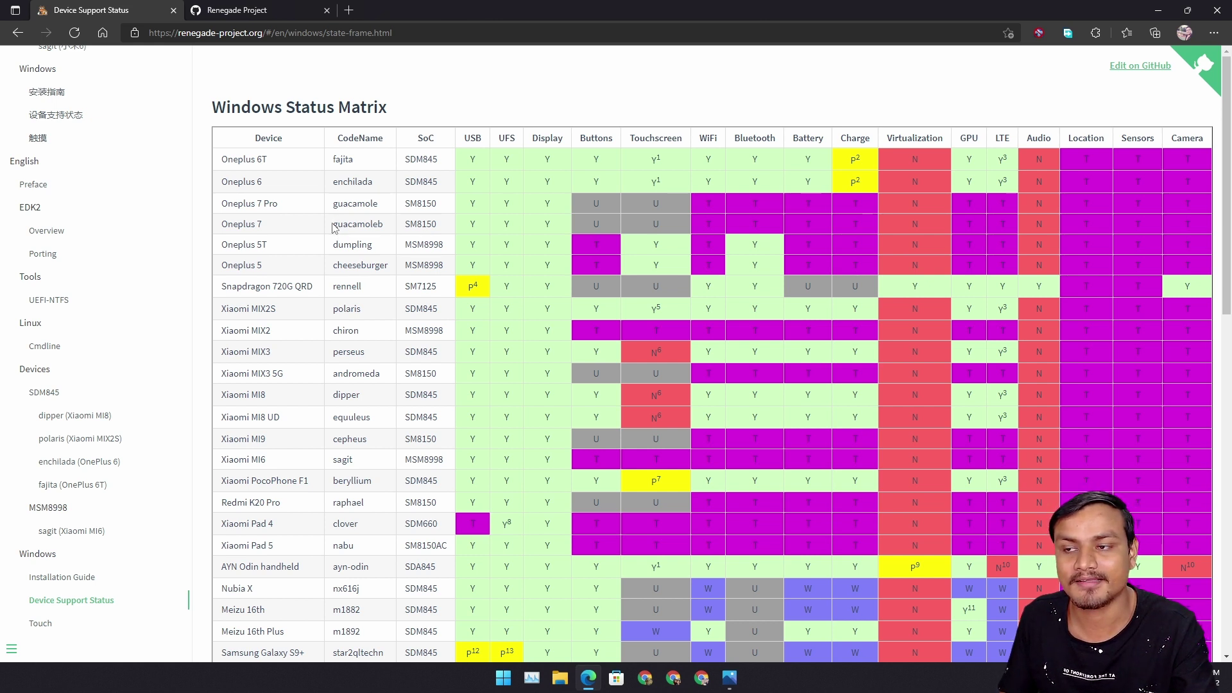
pyautogui.moveTo(259, 223); pyautogui.dragTo(220, 227)
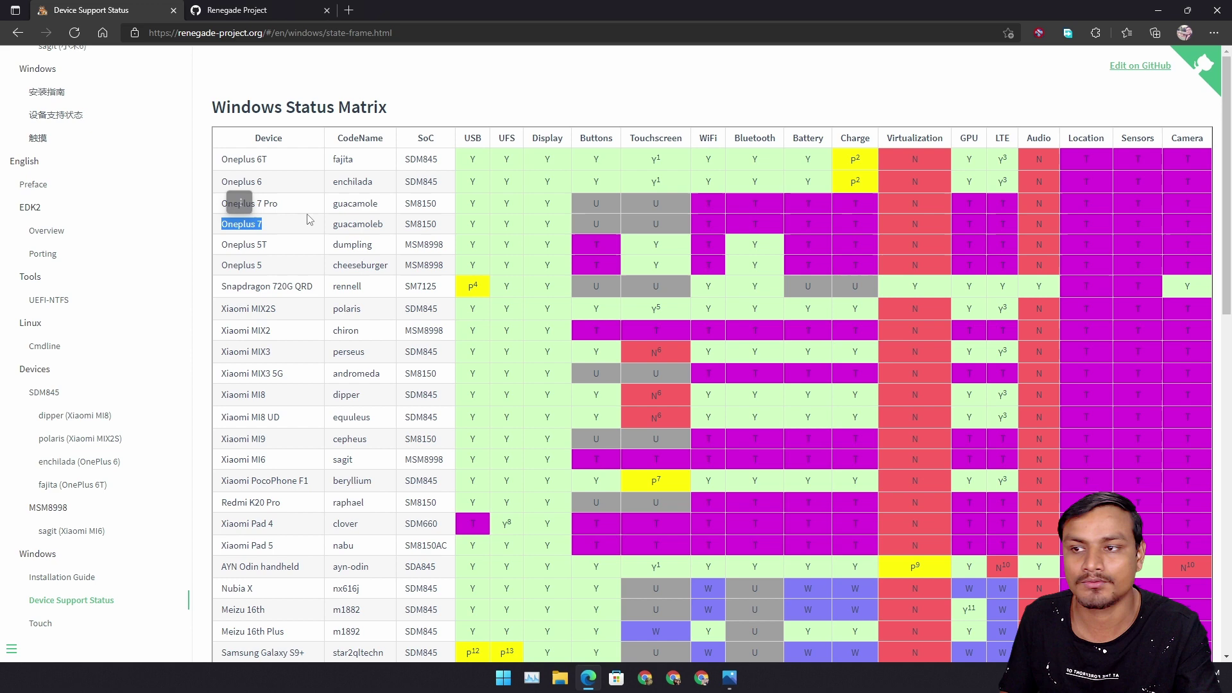
pyautogui.scroll(-2, 307, 220)
pyautogui.scroll(-4, 290, 400)
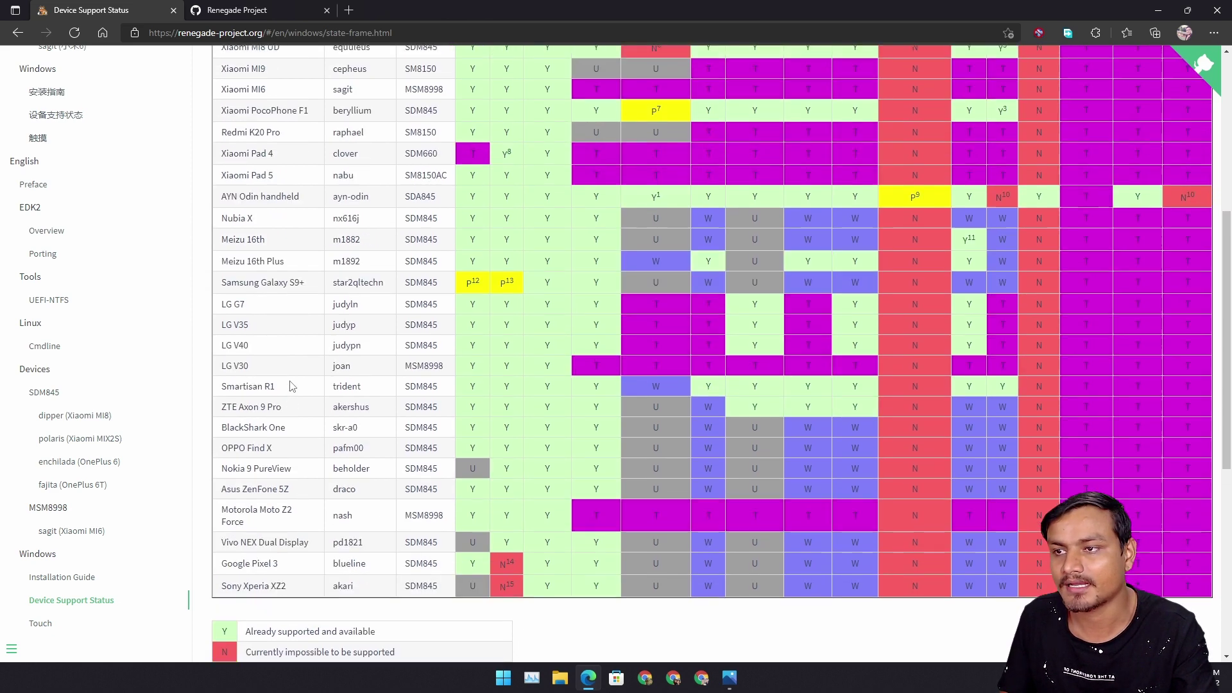
pyautogui.scroll(1, 290, 385)
pyautogui.scroll(2, 290, 385)
pyautogui.scroll(1, 276, 280)
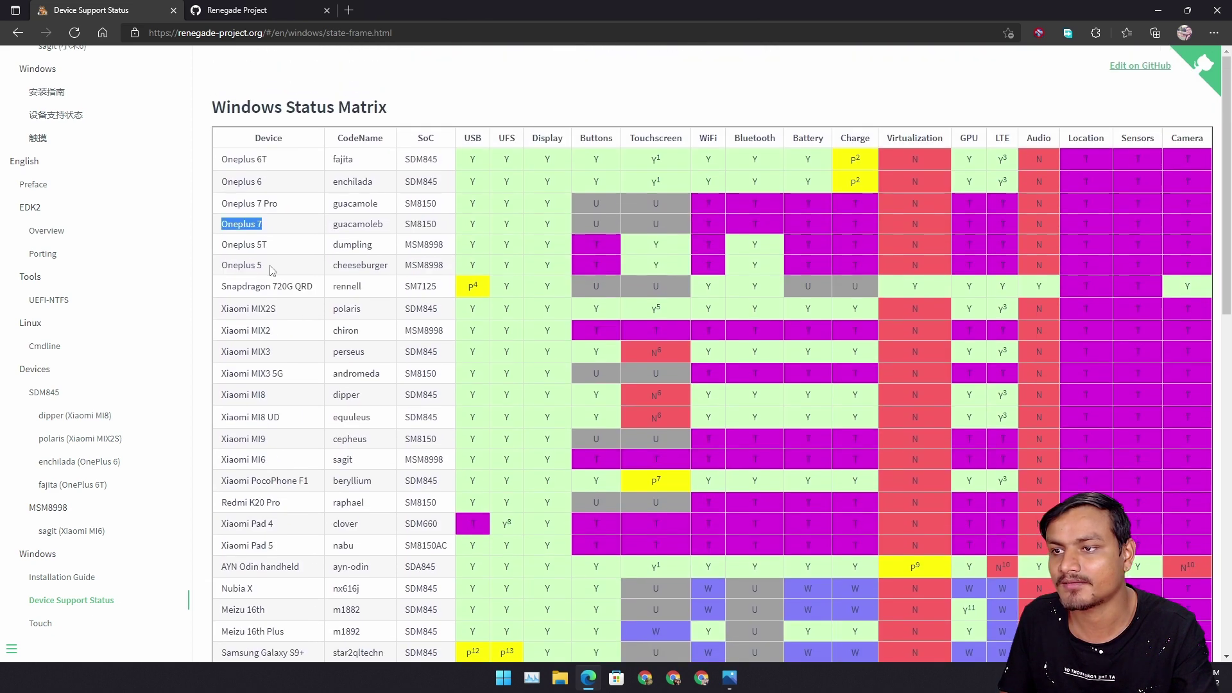
pyautogui.scroll(-2, 263, 322)
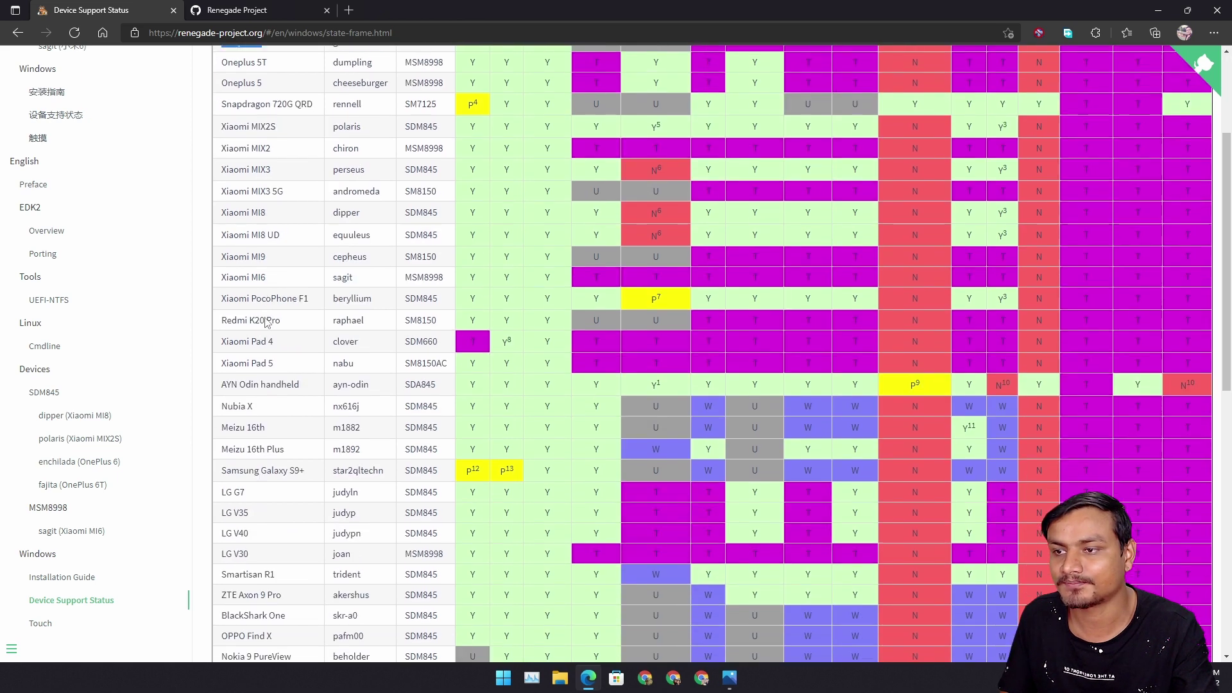
pyautogui.scroll(1, 275, 308)
pyautogui.scroll(1, 272, 270)
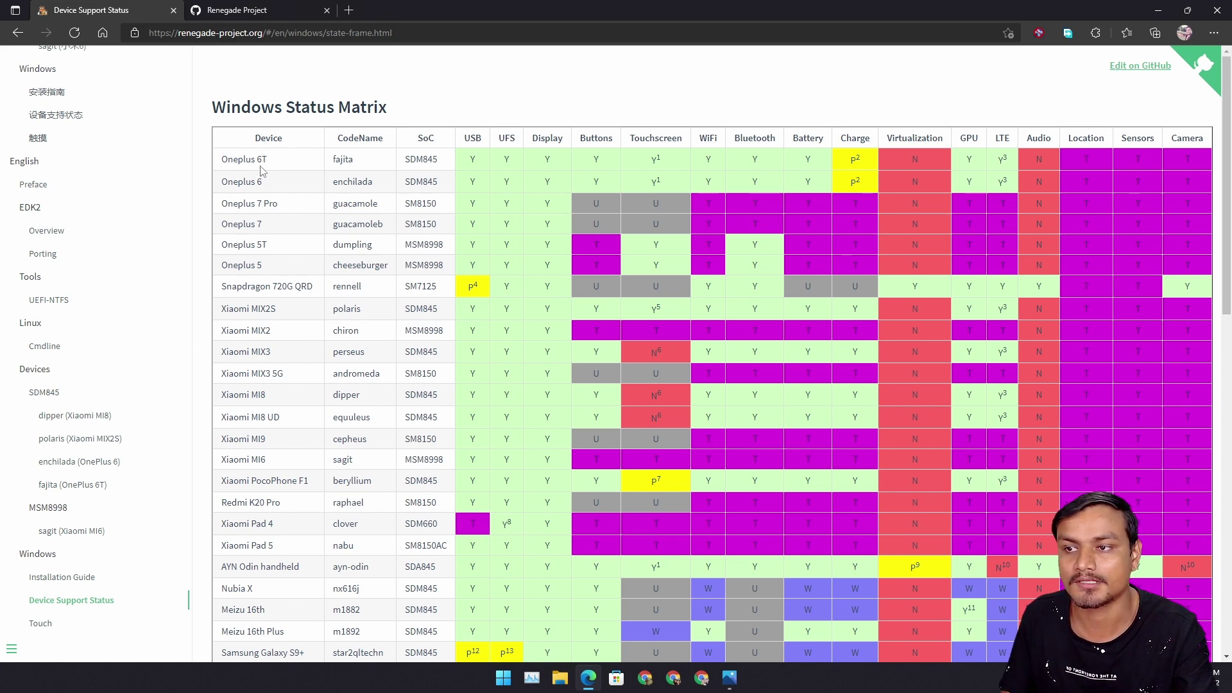
pyautogui.scroll(-1, 269, 268)
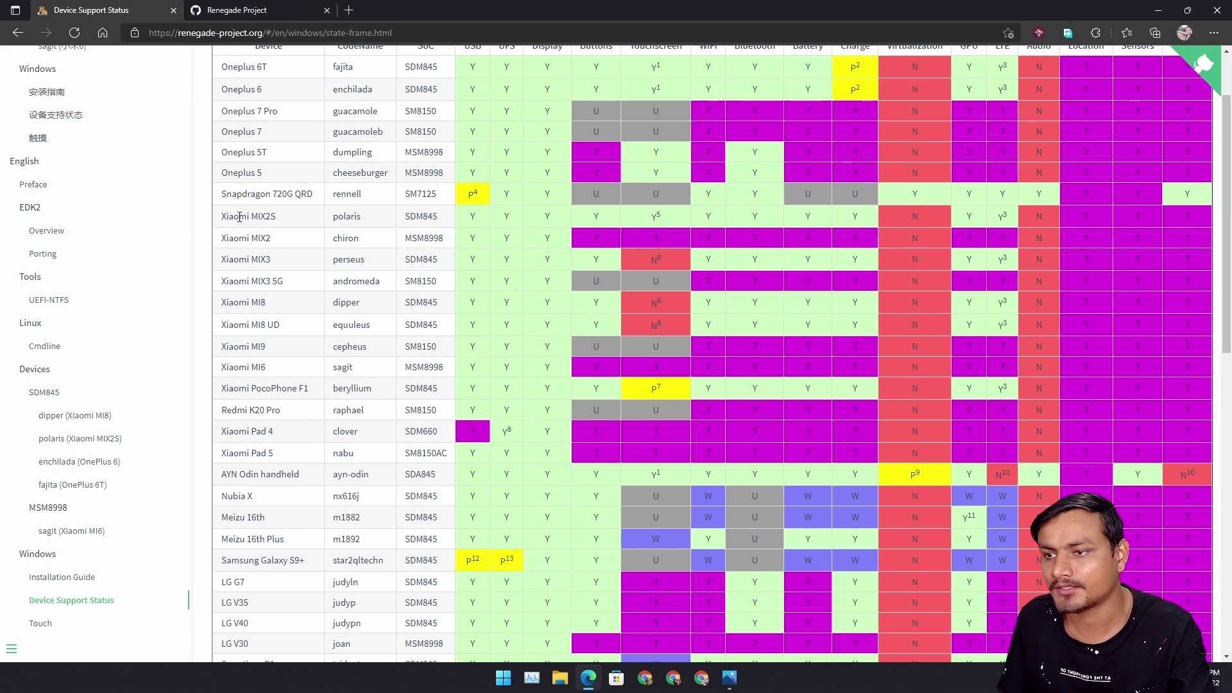
pyautogui.scroll(-1, 268, 335)
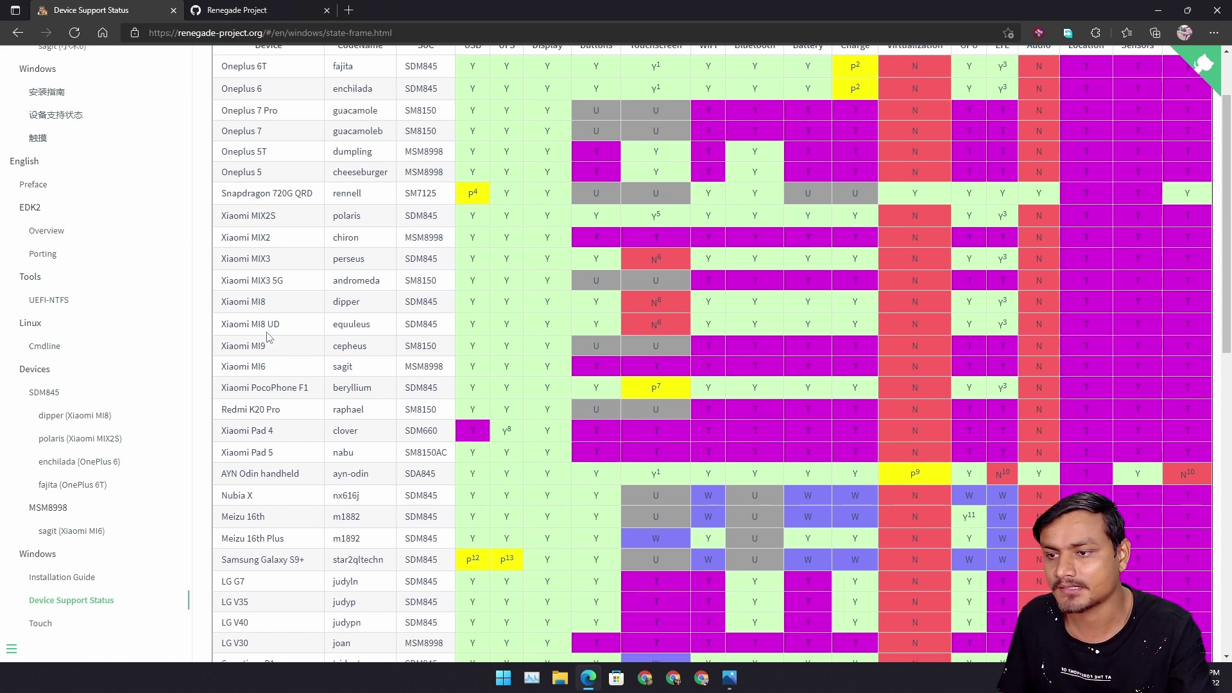
pyautogui.scroll(-2, 269, 336)
# - Highlight the Oneplus 7 and PocoPhone F1 device names while browsing the matrix
pyautogui.moveTo(252, 202); pyautogui.dragTo(313, 208)
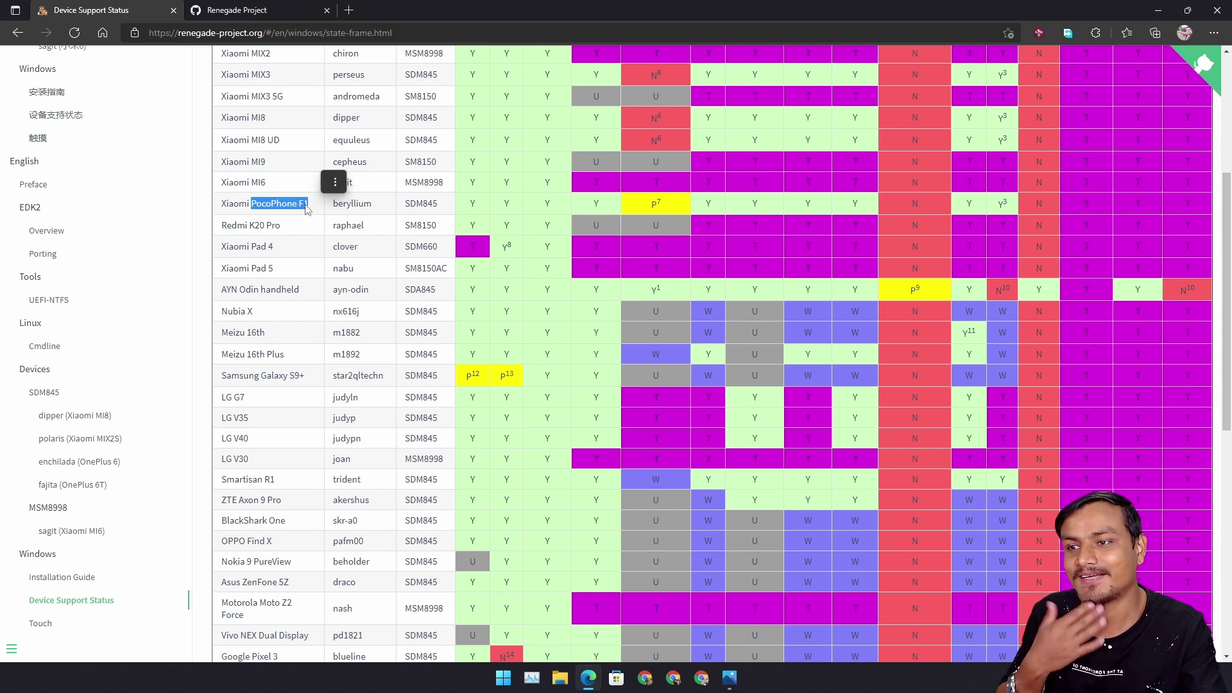
pyautogui.scroll(3, 307, 209)
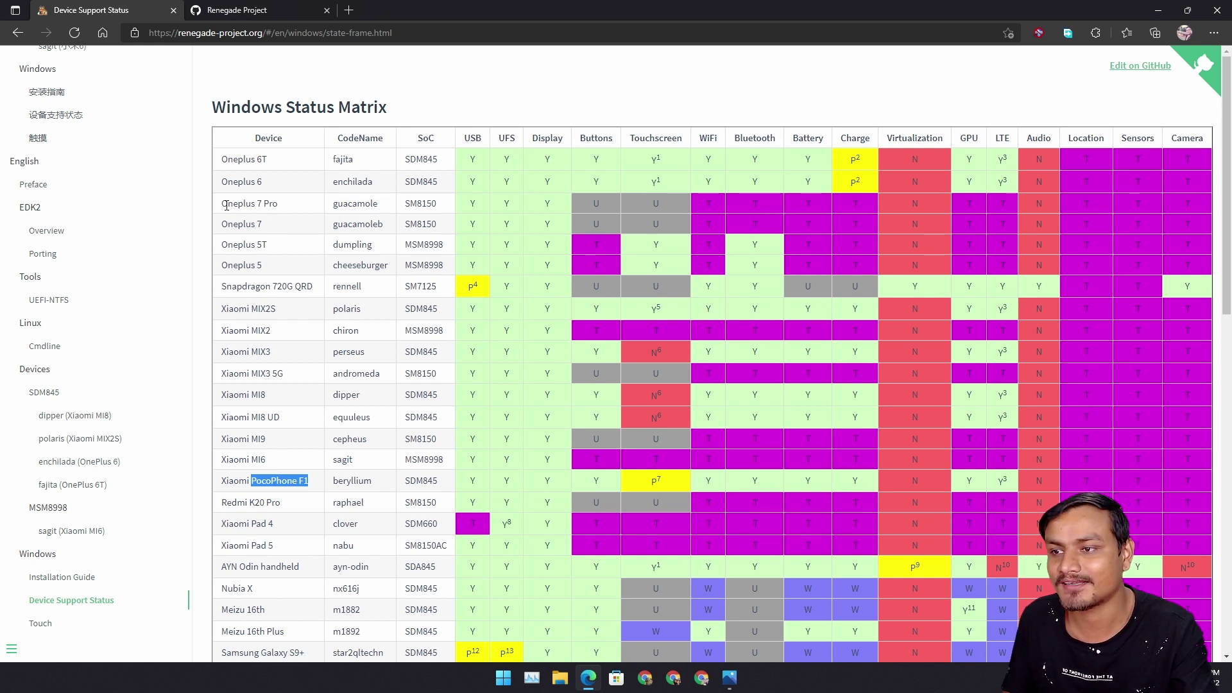
pyautogui.doubleClick(222, 203)
pyautogui.tripleClick(241, 224)
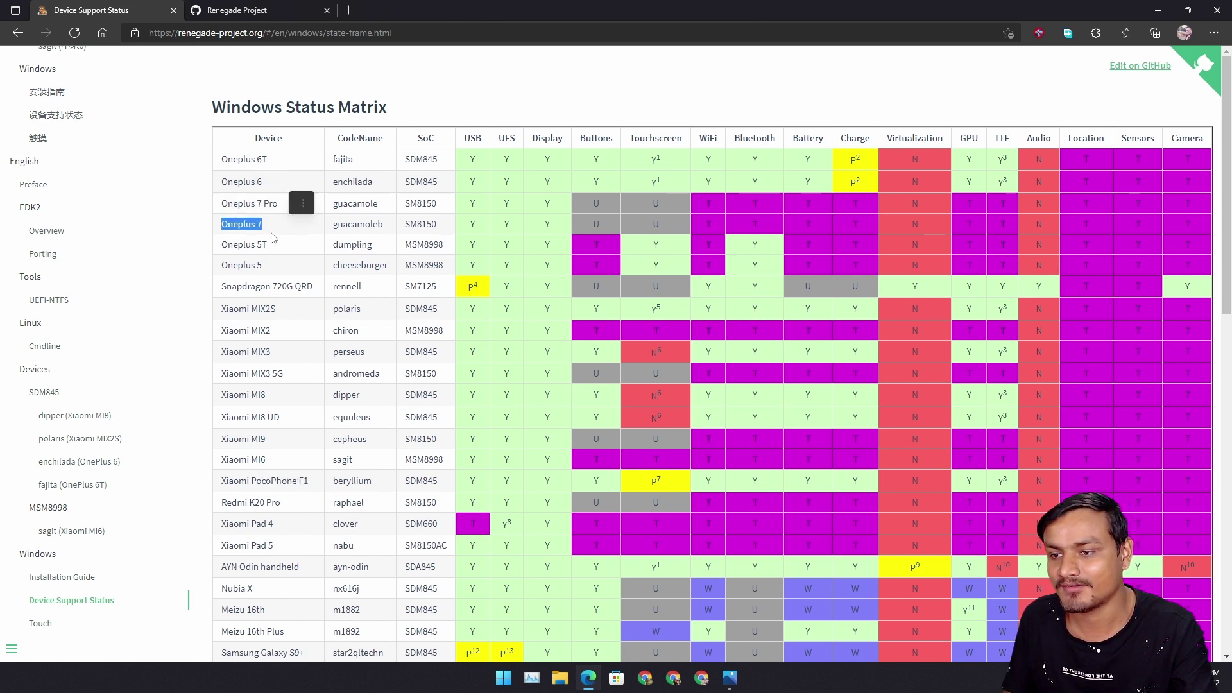
pyautogui.click(250, 251)
pyautogui.moveTo(254, 481); pyautogui.dragTo(343, 482)
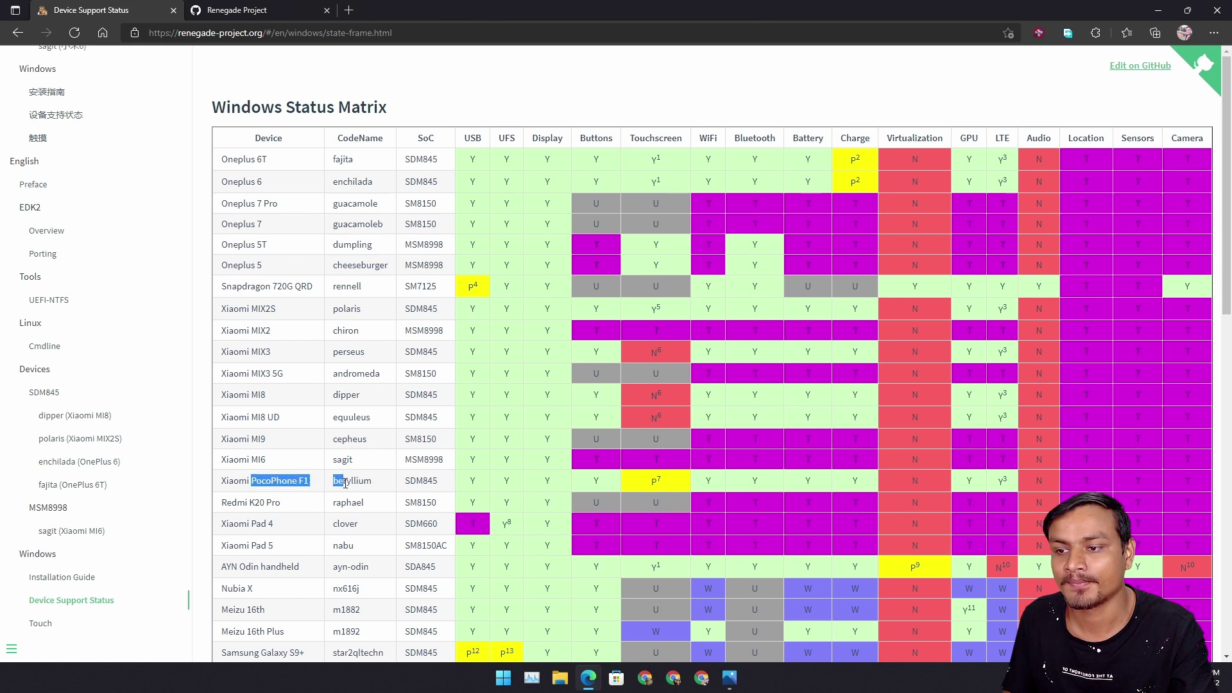
pyautogui.click(309, 480)
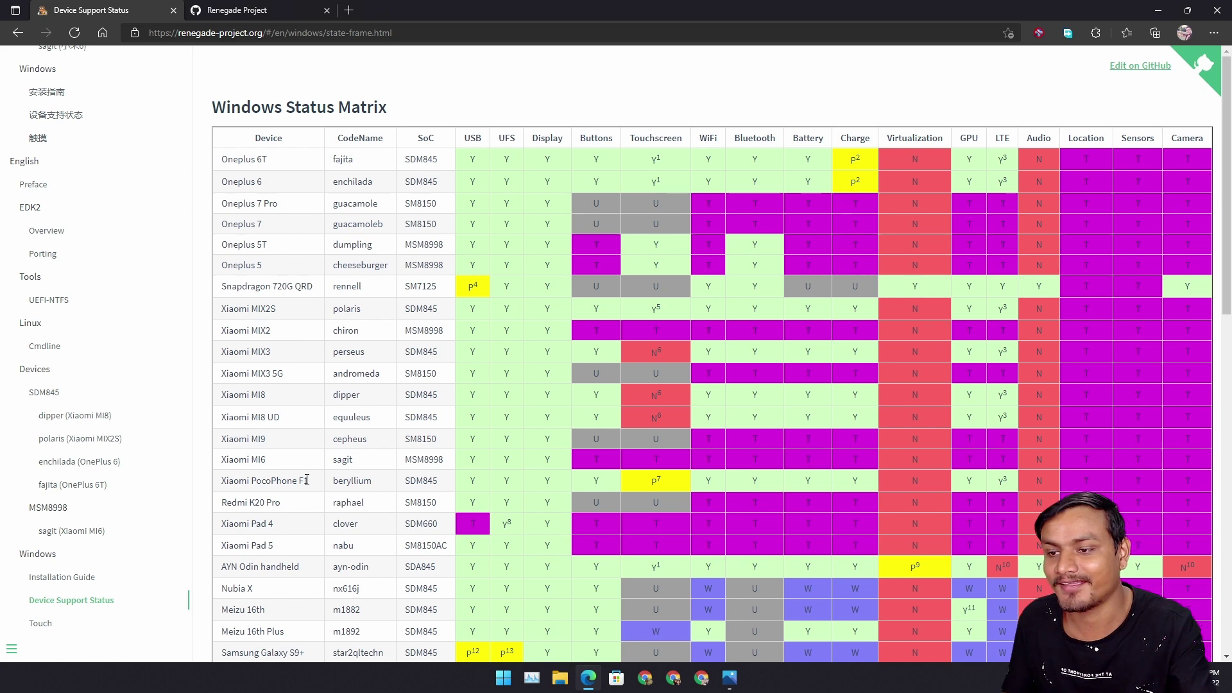
pyautogui.scroll(-1, 306, 479)
pyautogui.moveTo(259, 388); pyautogui.dragTo(310, 390)
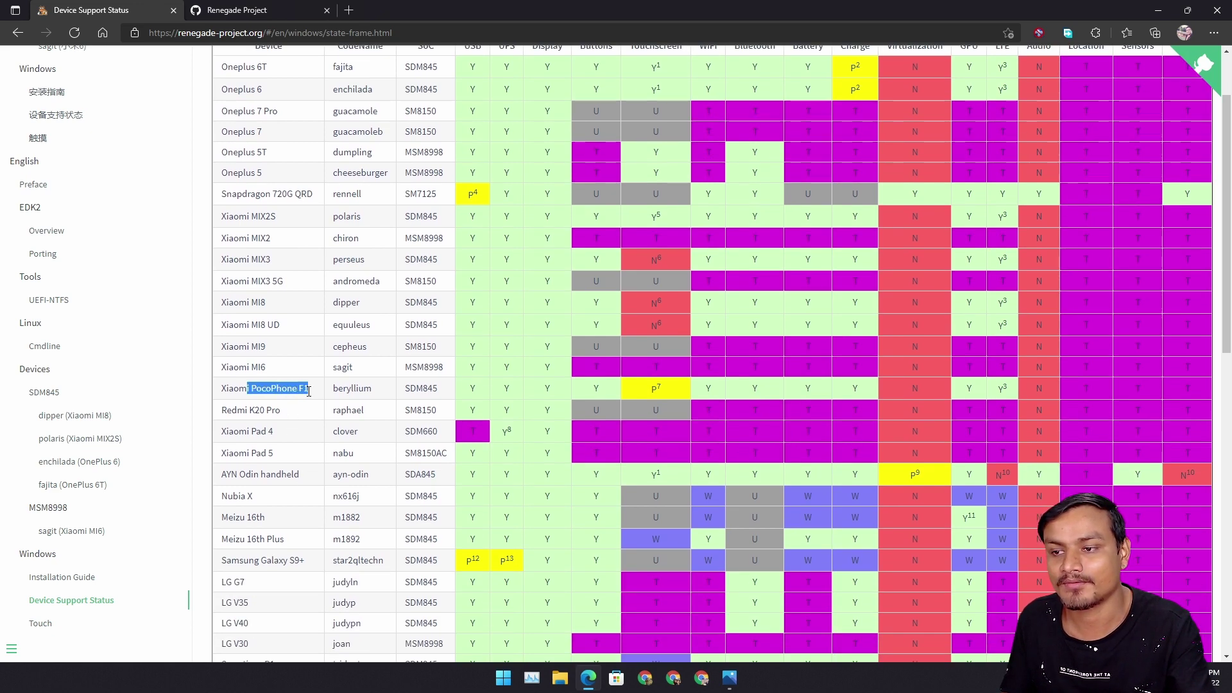
pyautogui.scroll(-1, 277, 431)
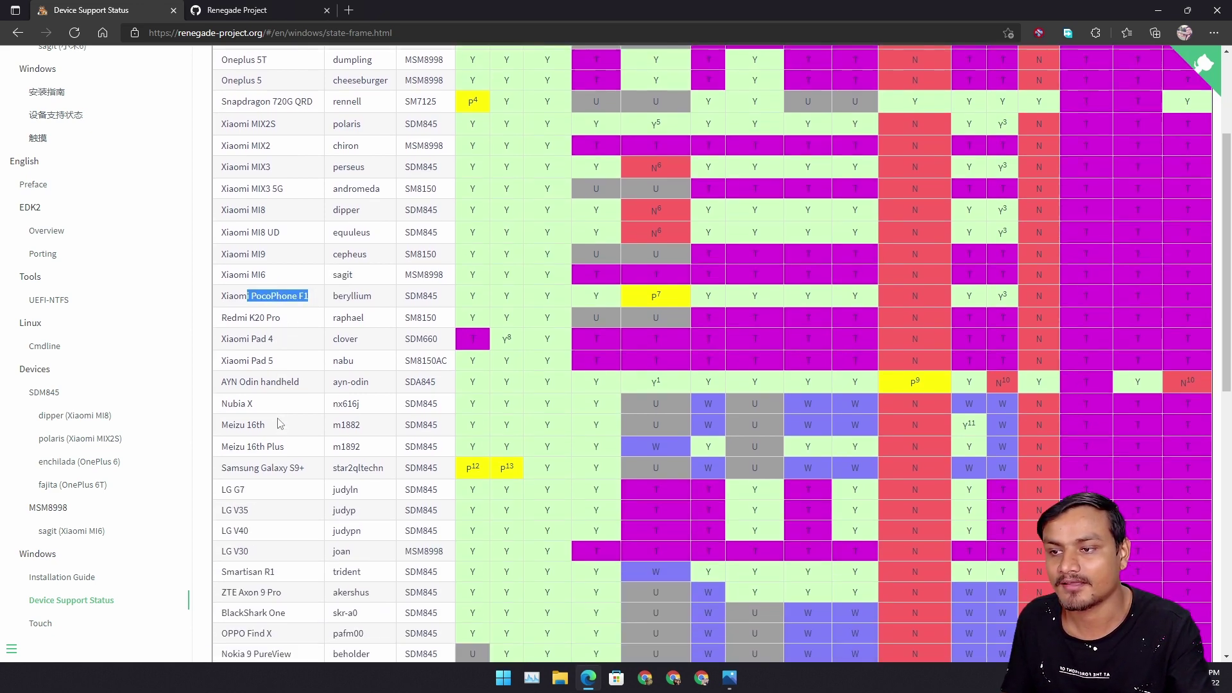
pyautogui.scroll(-3, 289, 289)
pyautogui.scroll(1, 234, 280)
# - Highlight the Samsung Galaxy S9+, Xiaomi PocoPhone F1 and Oneplus rows in turn
pyautogui.click(232, 281)
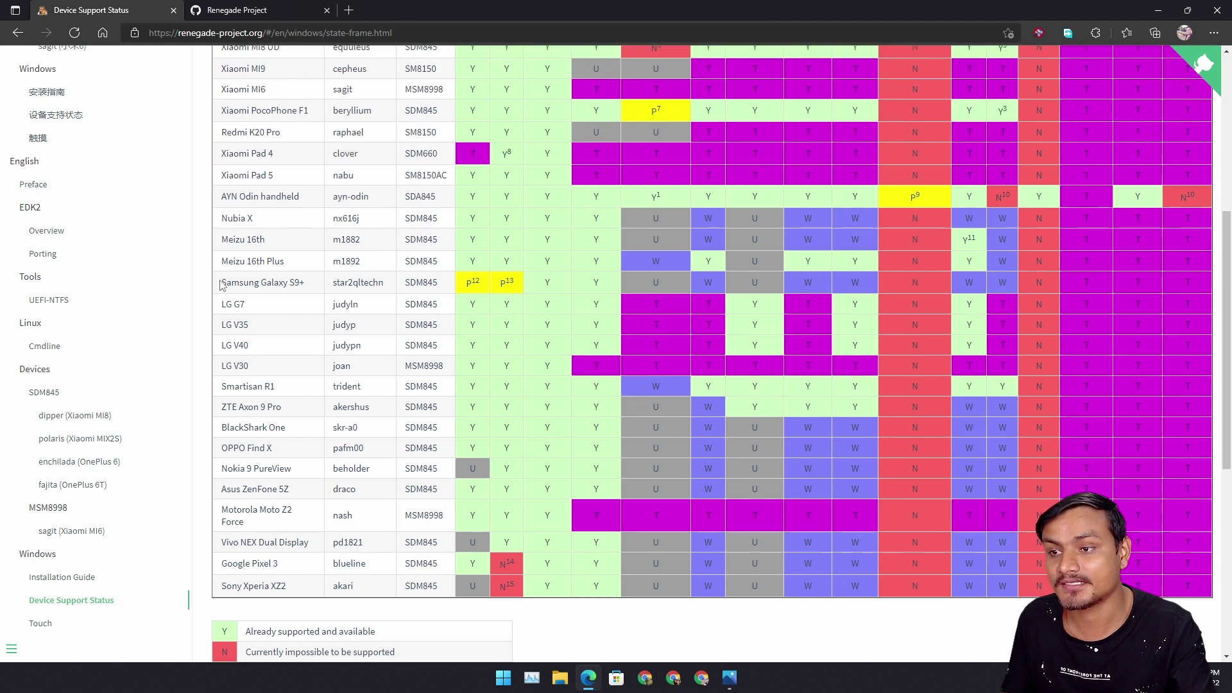
pyautogui.moveTo(221, 283); pyautogui.dragTo(298, 282)
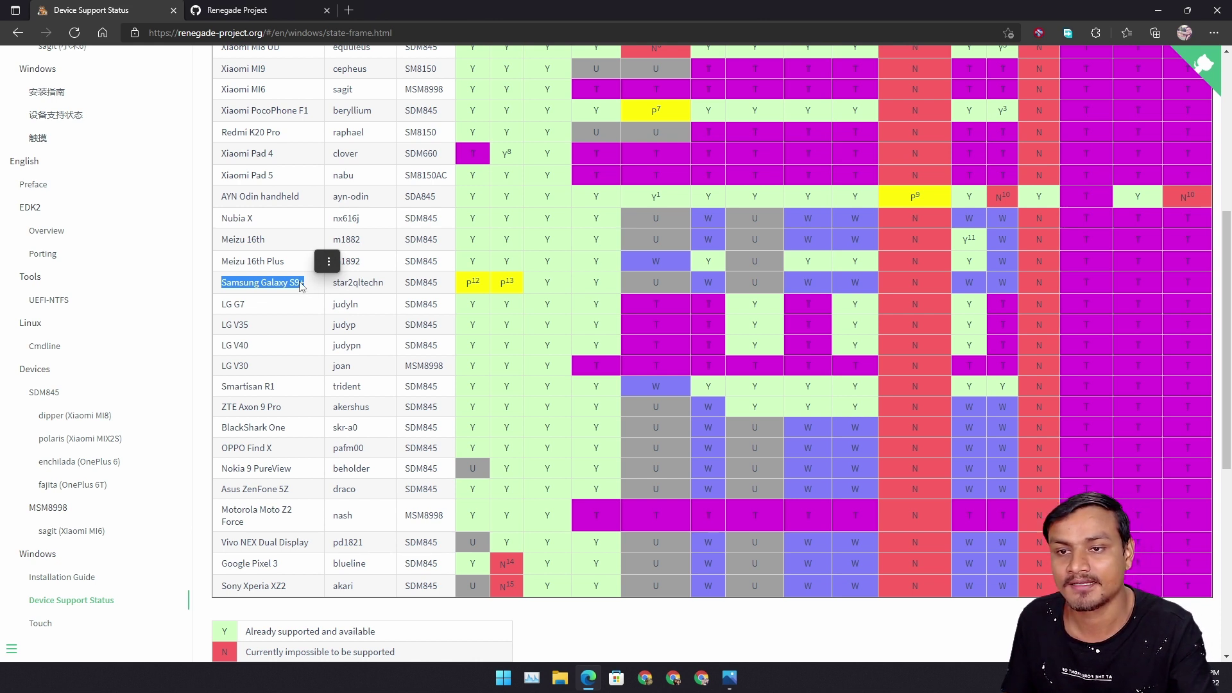
pyautogui.click(301, 282)
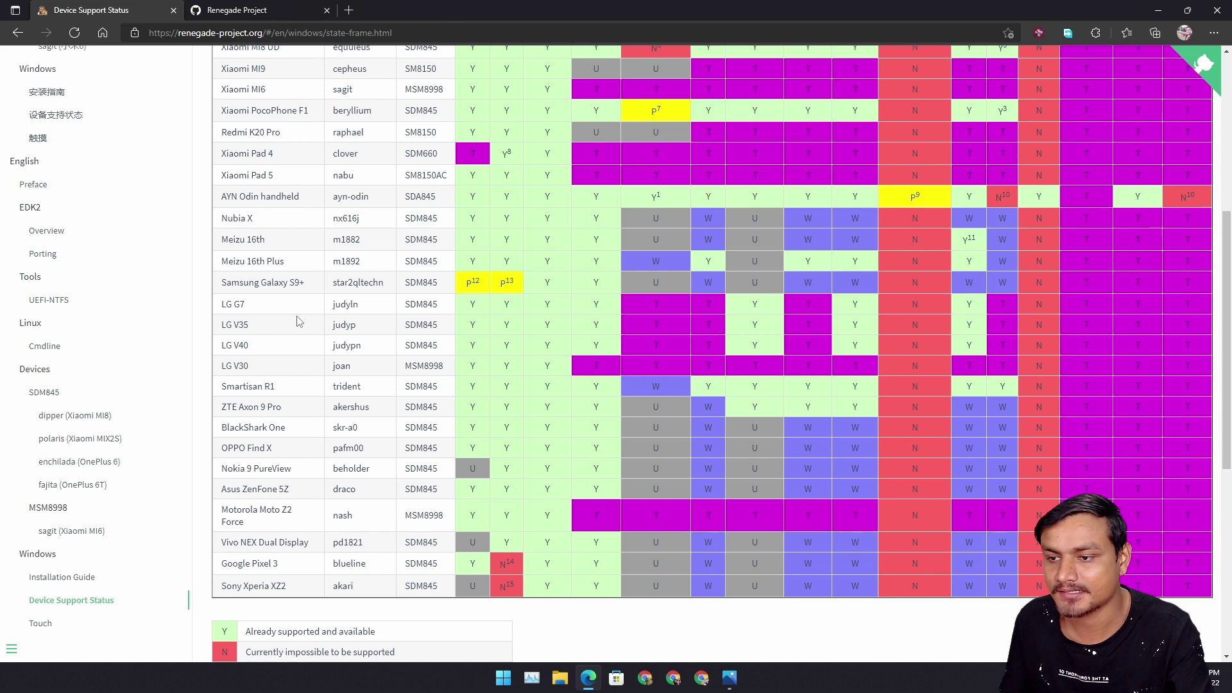
pyautogui.scroll(-2, 299, 353)
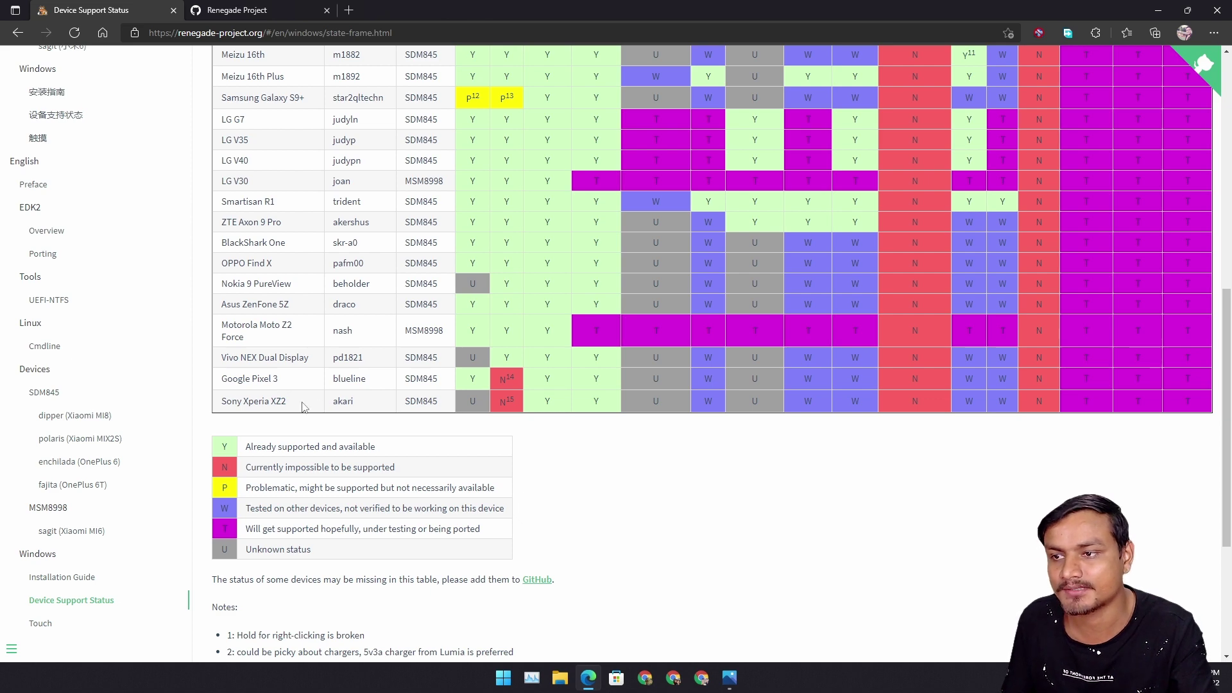
pyautogui.scroll(4, 294, 363)
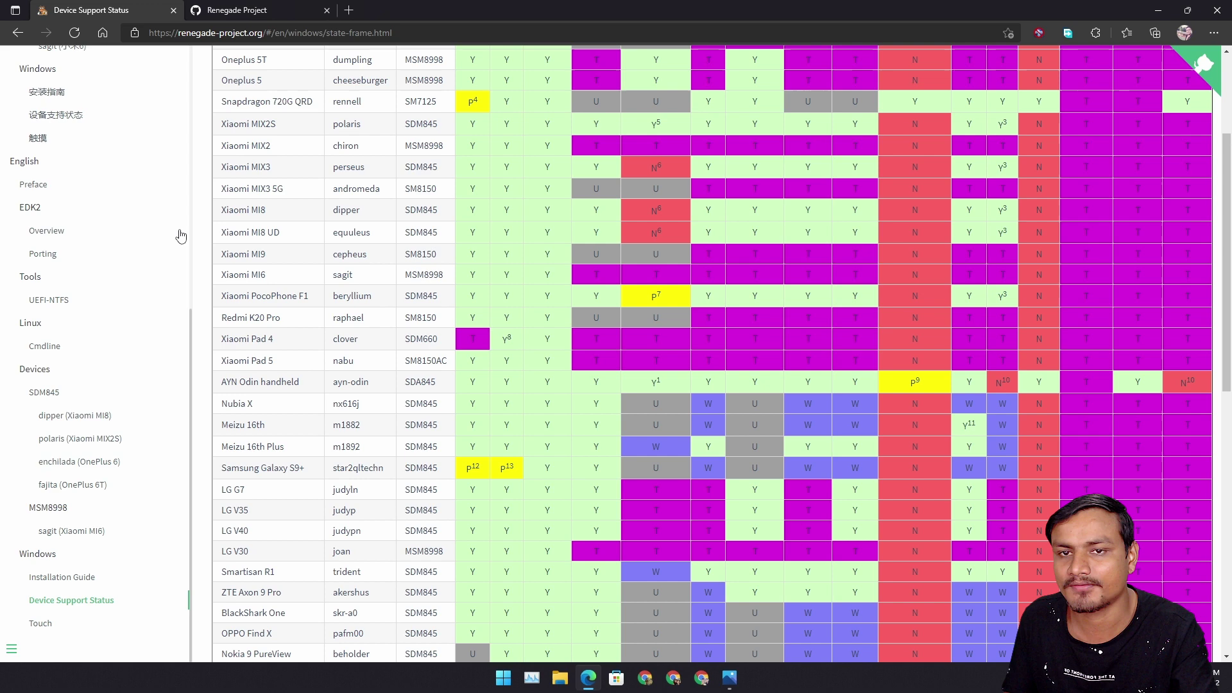
pyautogui.scroll(2, 180, 234)
pyautogui.scroll(-1, 279, 204)
pyautogui.scroll(-4, 295, 395)
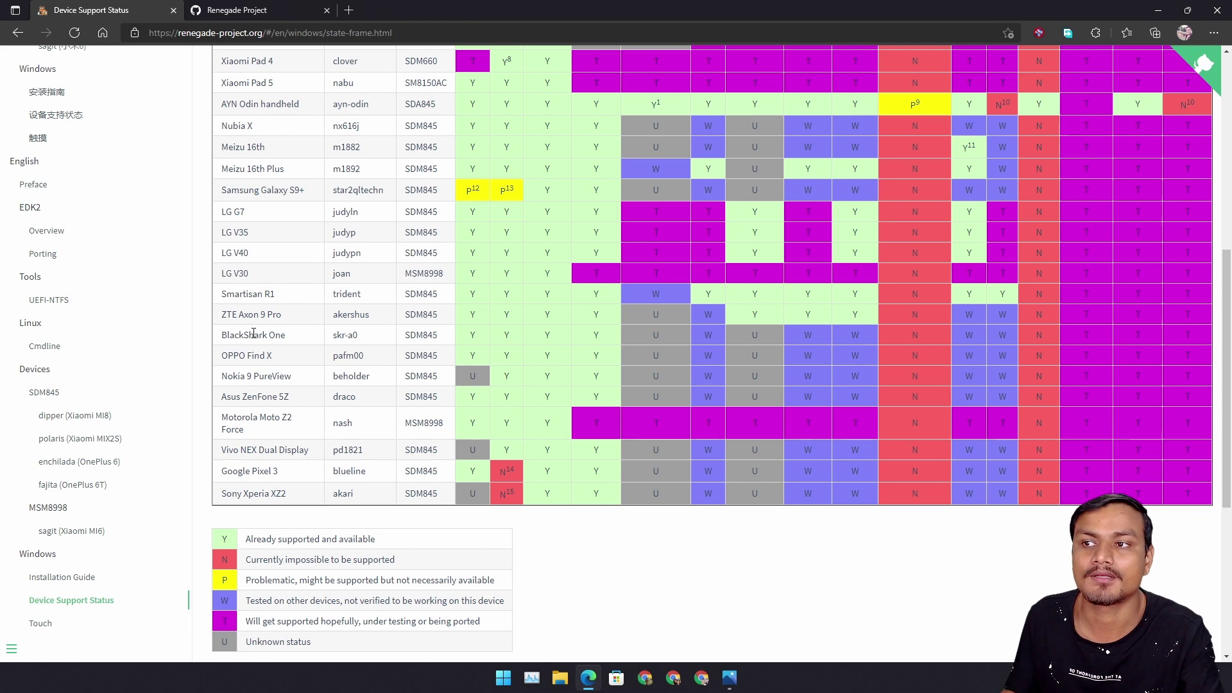
pyautogui.scroll(2, 278, 331)
pyautogui.scroll(2, 276, 325)
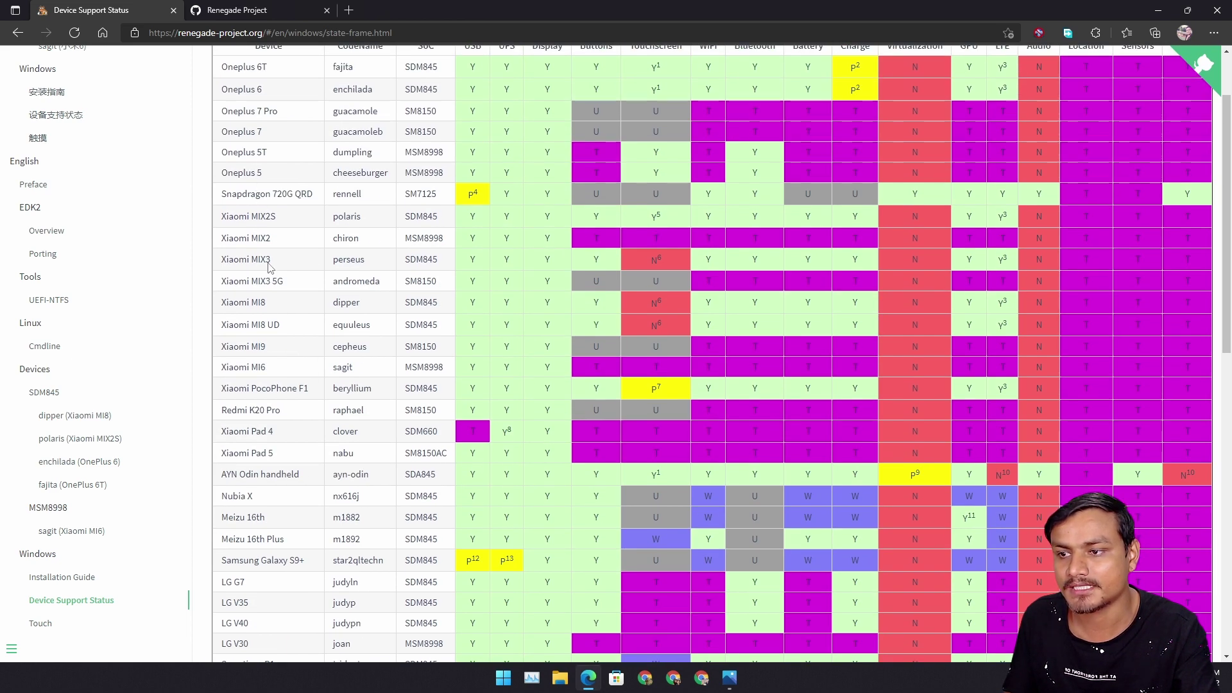
pyautogui.scroll(-3, 267, 360)
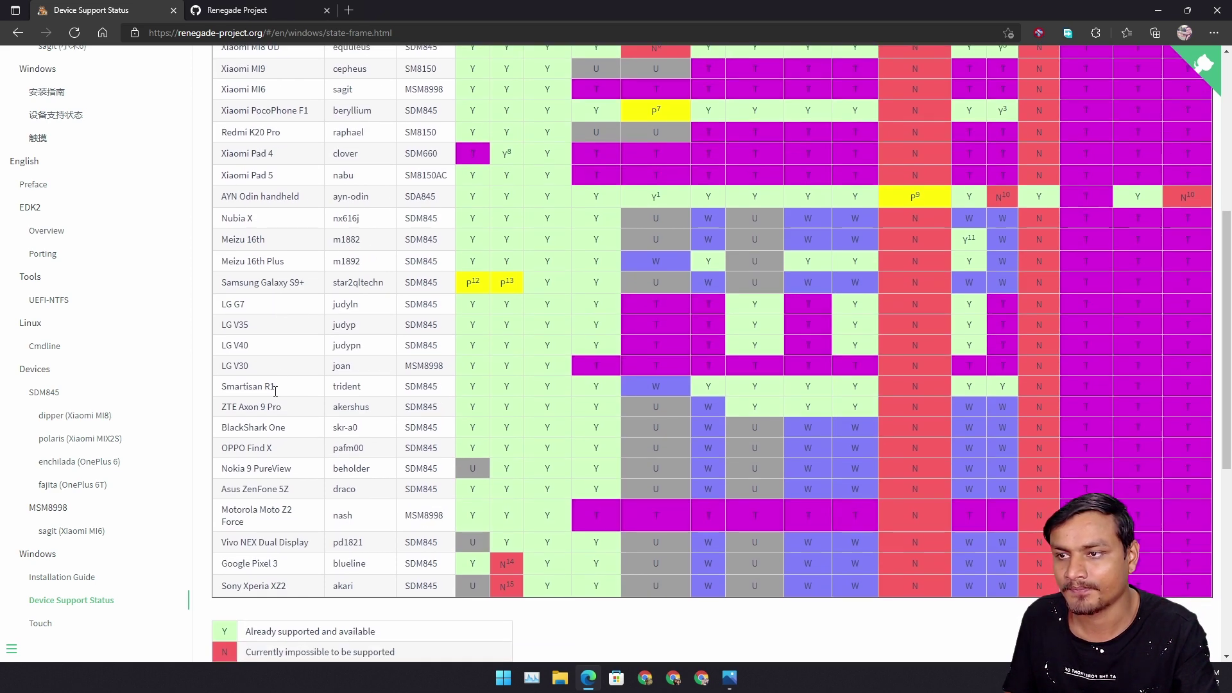
pyautogui.scroll(3, 275, 385)
pyautogui.scroll(1, 283, 342)
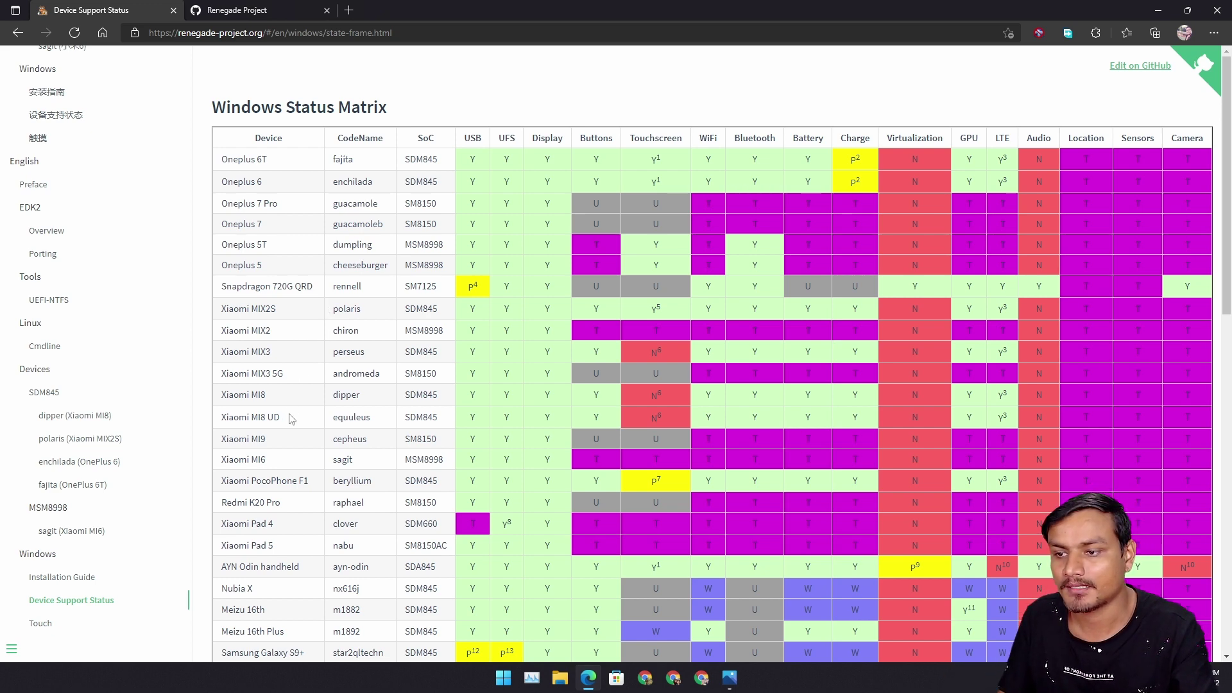
pyautogui.scroll(-1, 290, 417)
pyautogui.doubleClick(295, 388)
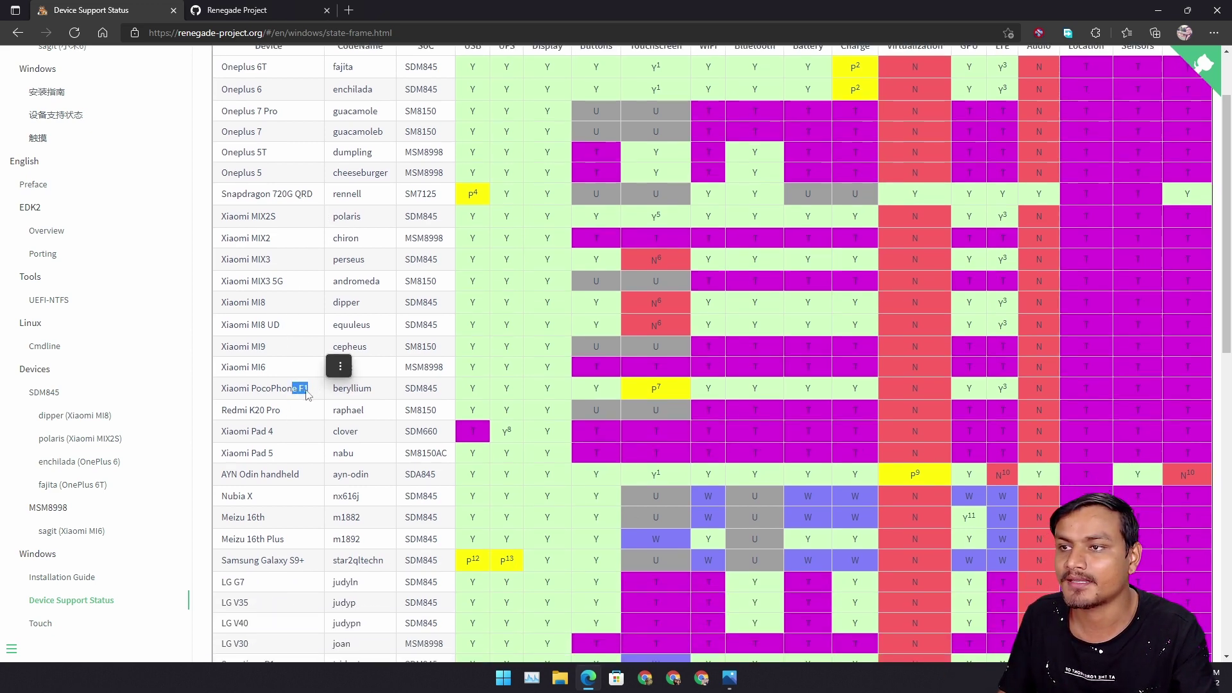
pyautogui.click(272, 385)
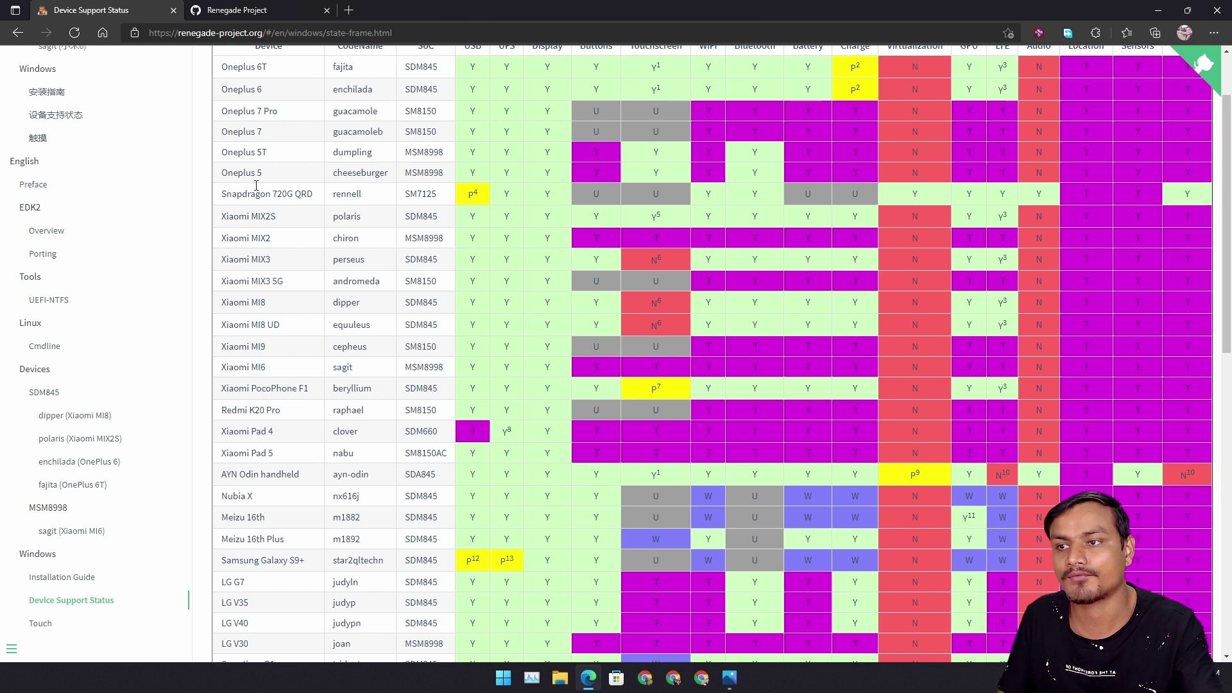
pyautogui.moveTo(270, 152); pyautogui.dragTo(276, 110)
pyautogui.click(276, 154)
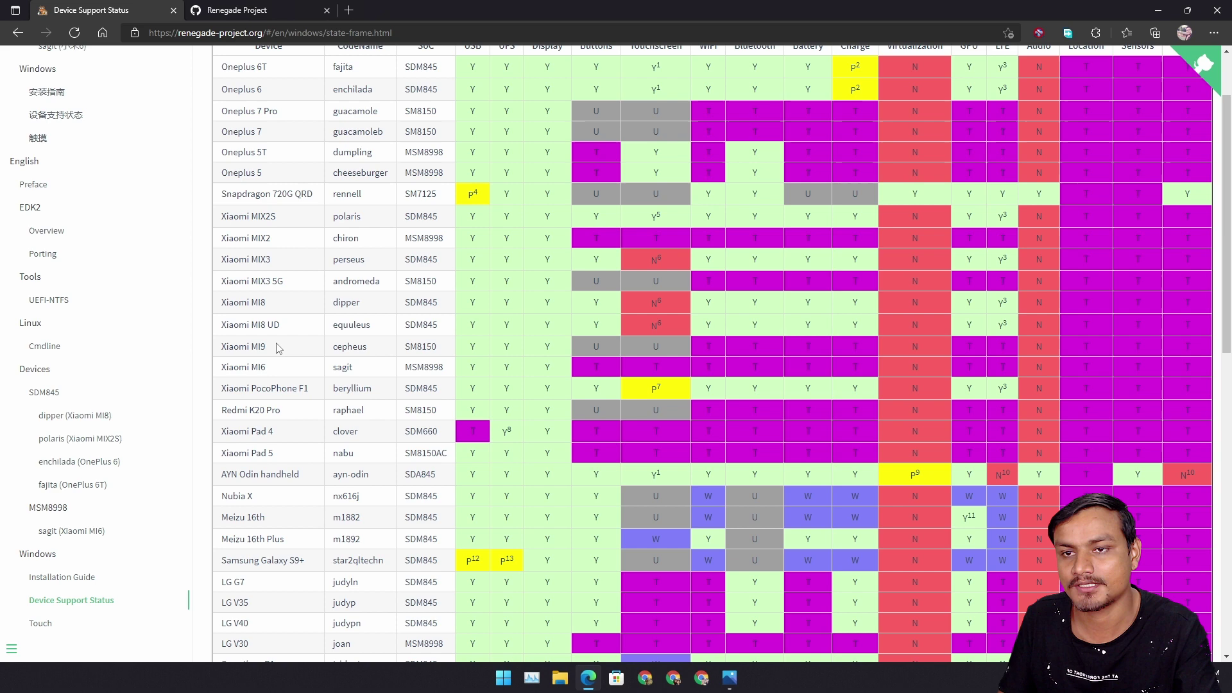
pyautogui.scroll(-2, 275, 409)
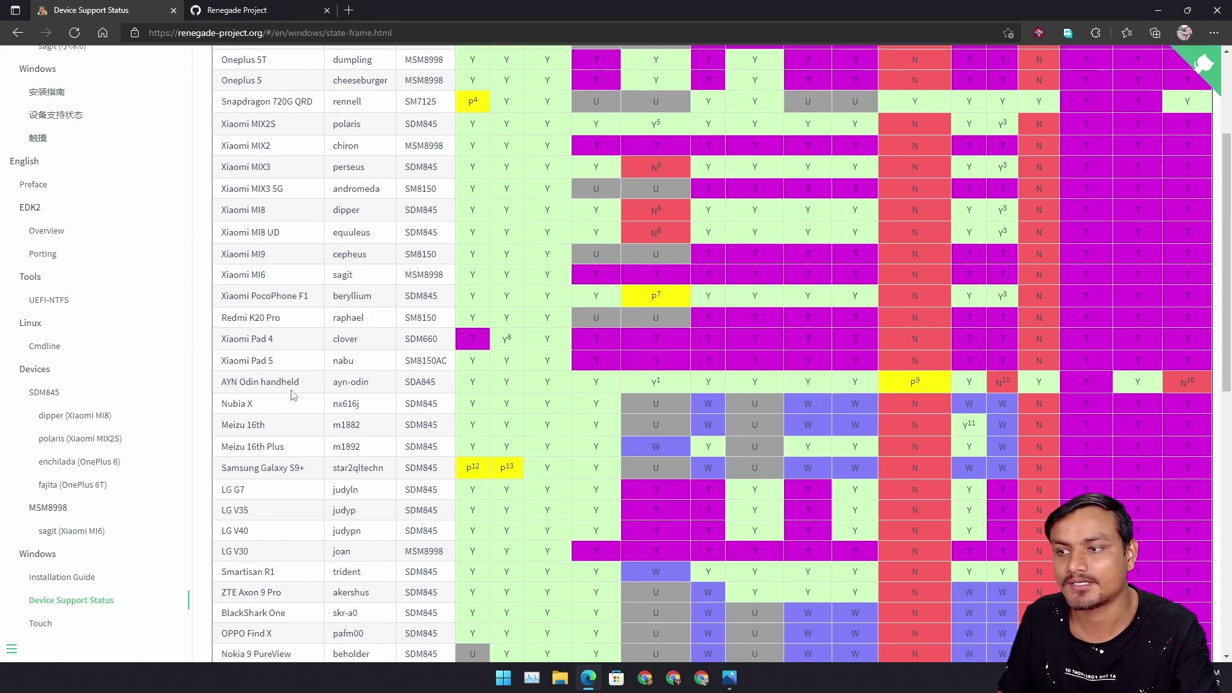
pyautogui.scroll(-4, 125, 400)
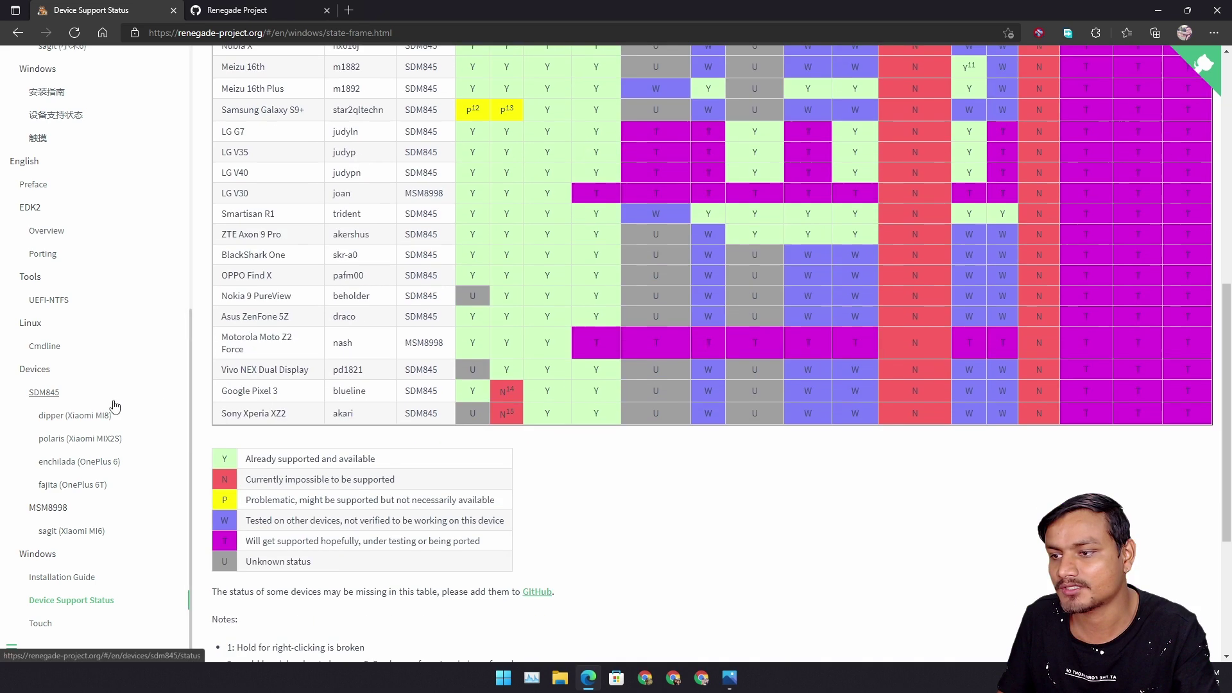
pyautogui.scroll(2, 285, 345)
pyautogui.scroll(2, 285, 345)
pyautogui.scroll(2, 285, 341)
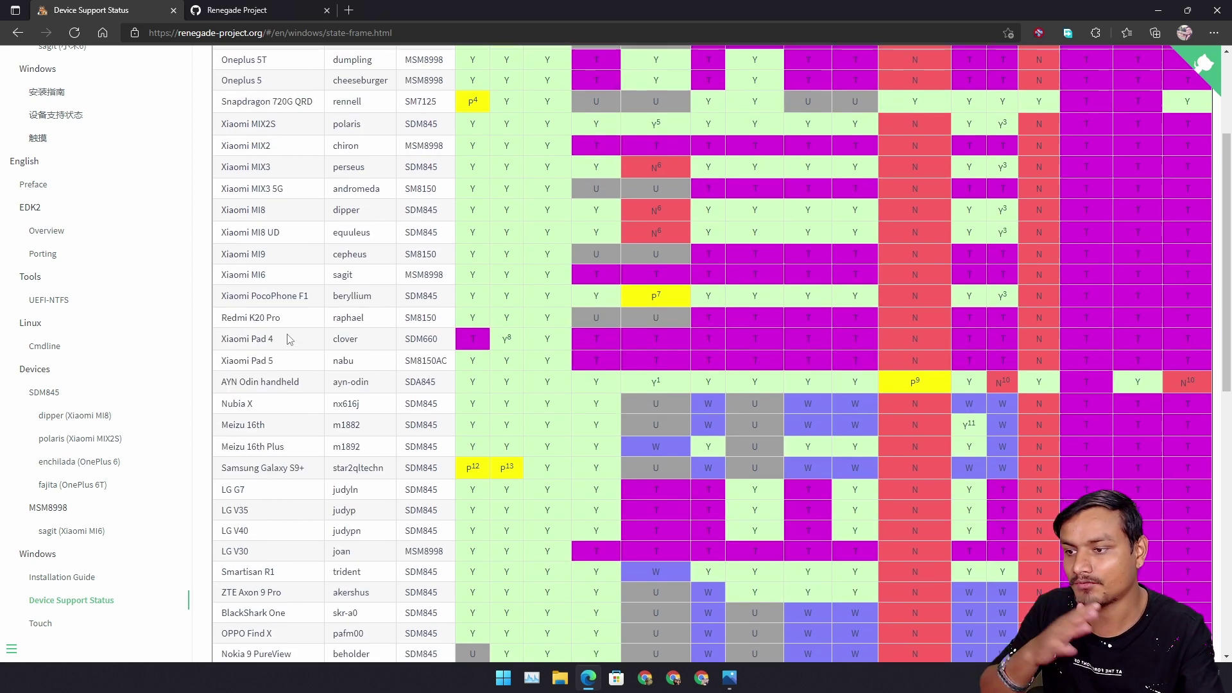
pyautogui.scroll(-3, 287, 339)
pyautogui.scroll(5, 287, 339)
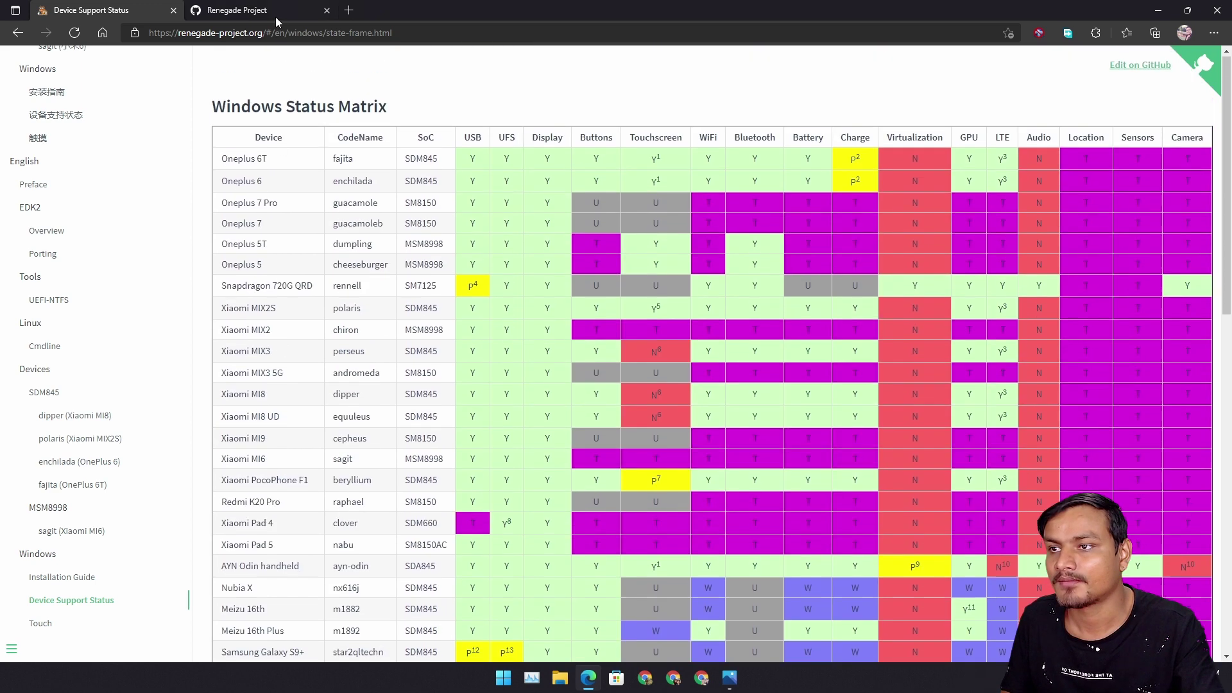
# - Glance at the Renegade Project GitHub tab and return to the Device Support Status tab
pyautogui.click(274, 13)
pyautogui.click(107, 12)
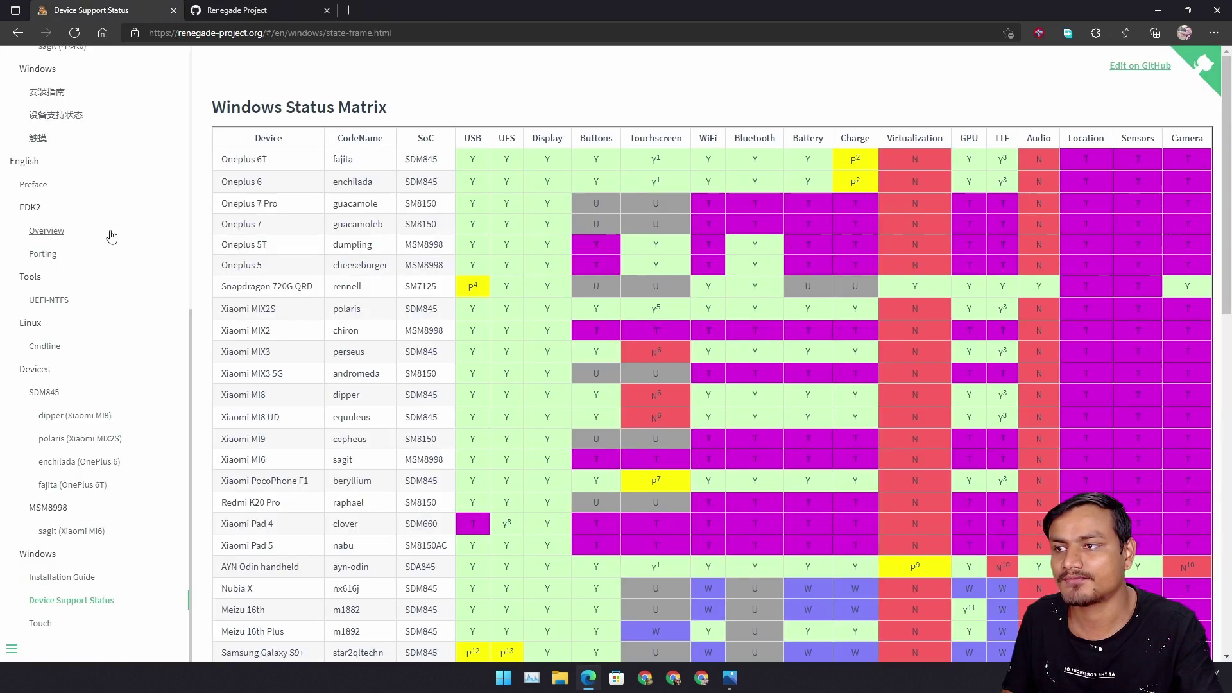
pyautogui.scroll(5, 110, 234)
# - Go home, select the Super Cow Powers sentence, then switch to the edk2-porting GitHub tab
pyautogui.click(22, 112)
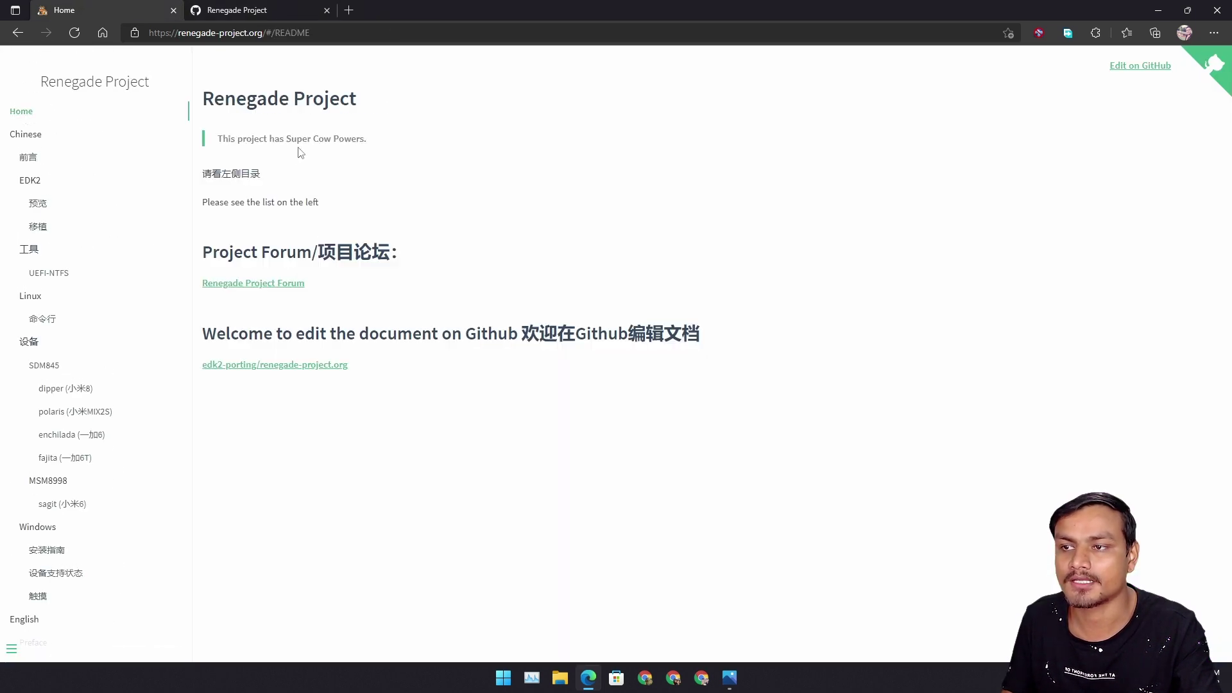
pyautogui.moveTo(218, 142); pyautogui.dragTo(367, 141)
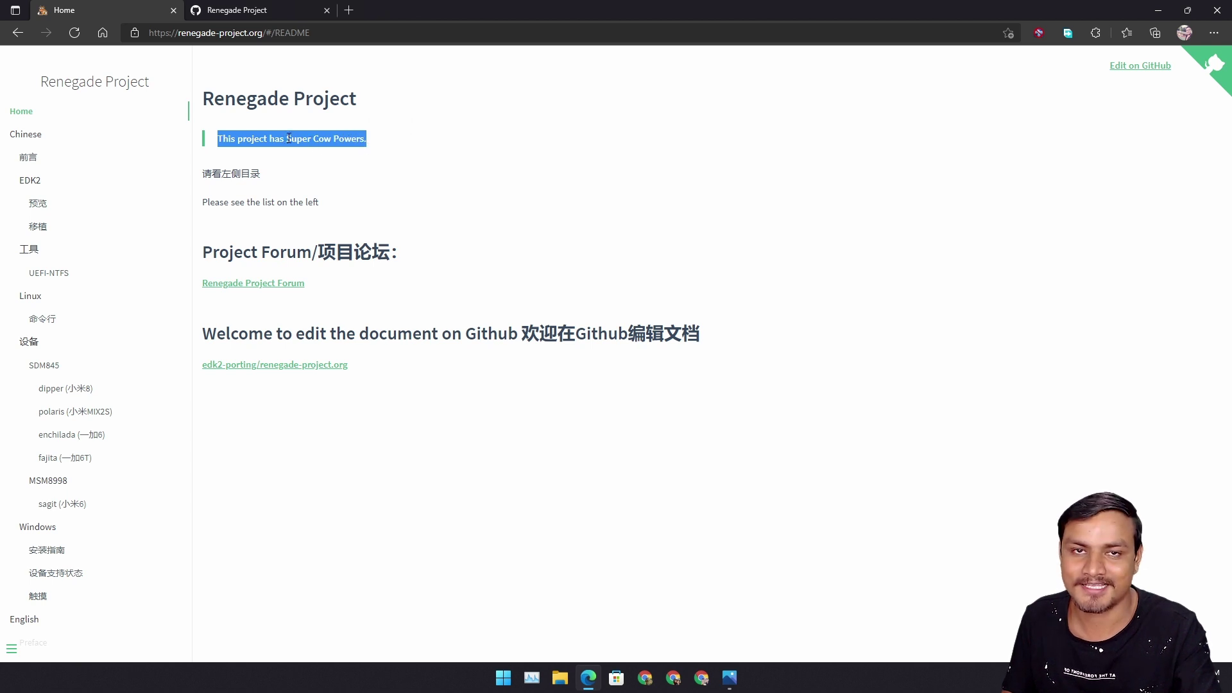
pyautogui.moveTo(287, 139); pyautogui.dragTo(374, 145)
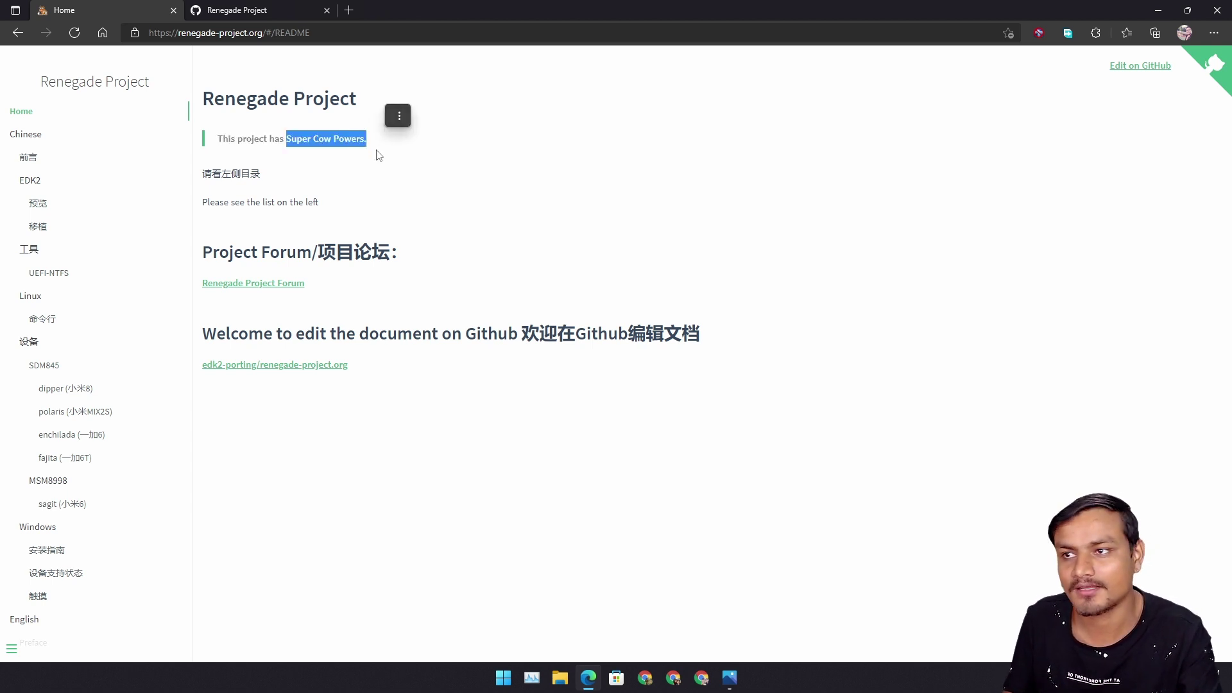
pyautogui.click(245, 9)
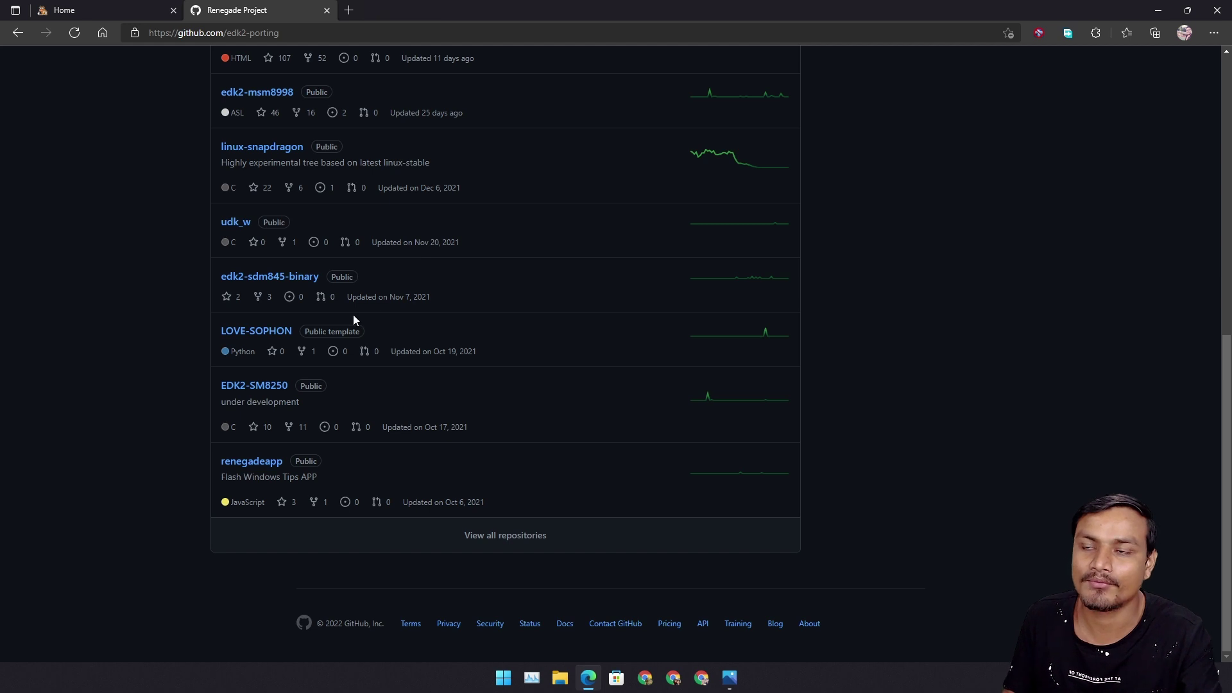
pyautogui.scroll(5, 370, 300)
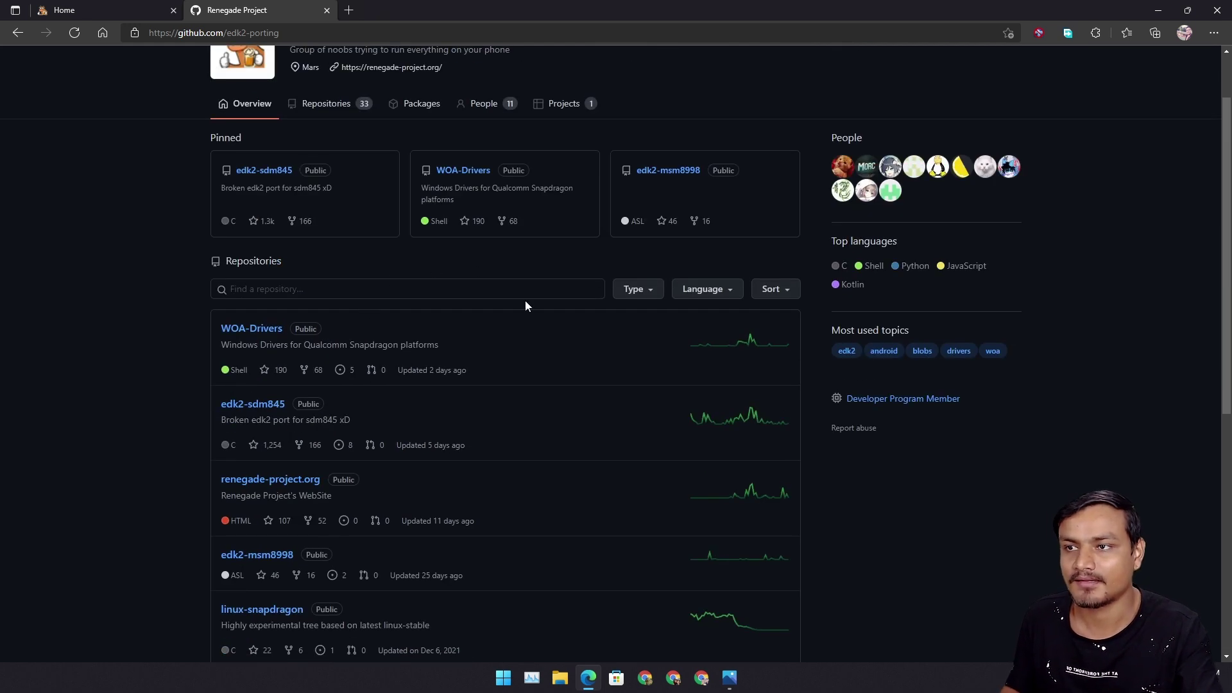
# - Flip between the docs and edk2-porting GitHub tabs, ending on the Renegade Project home page
pyautogui.click(141, 16)
pyautogui.click(265, 15)
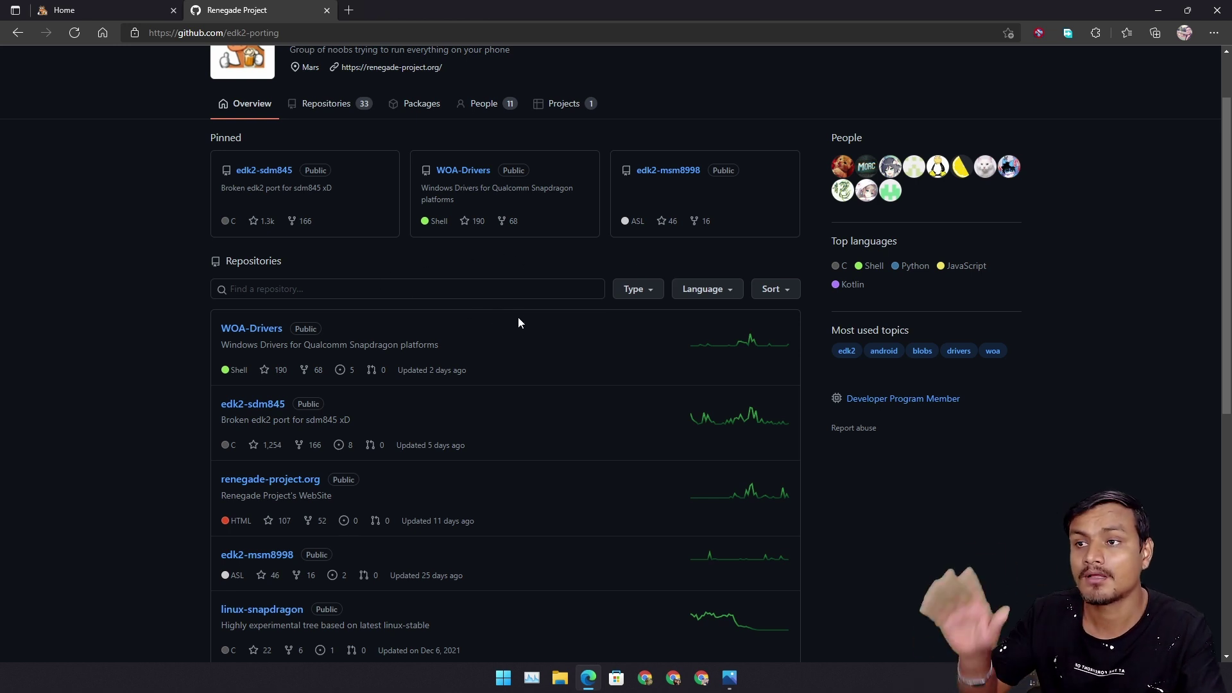
pyautogui.click(106, 11)
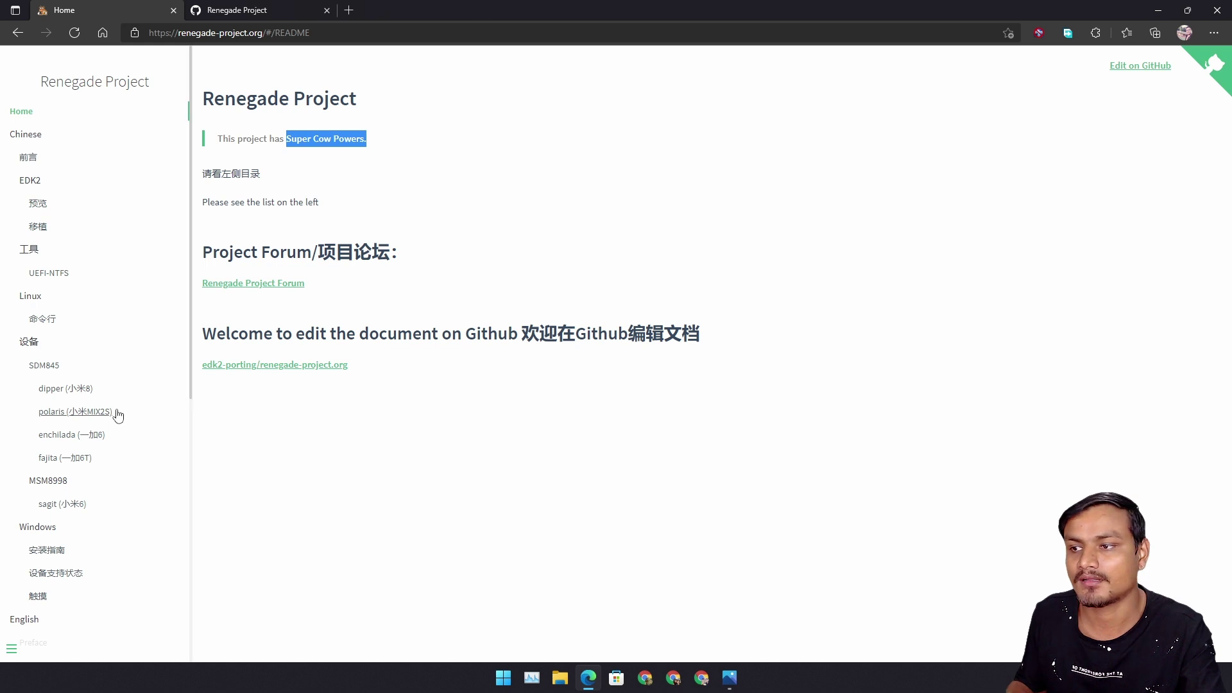
pyautogui.scroll(-5, 116, 414)
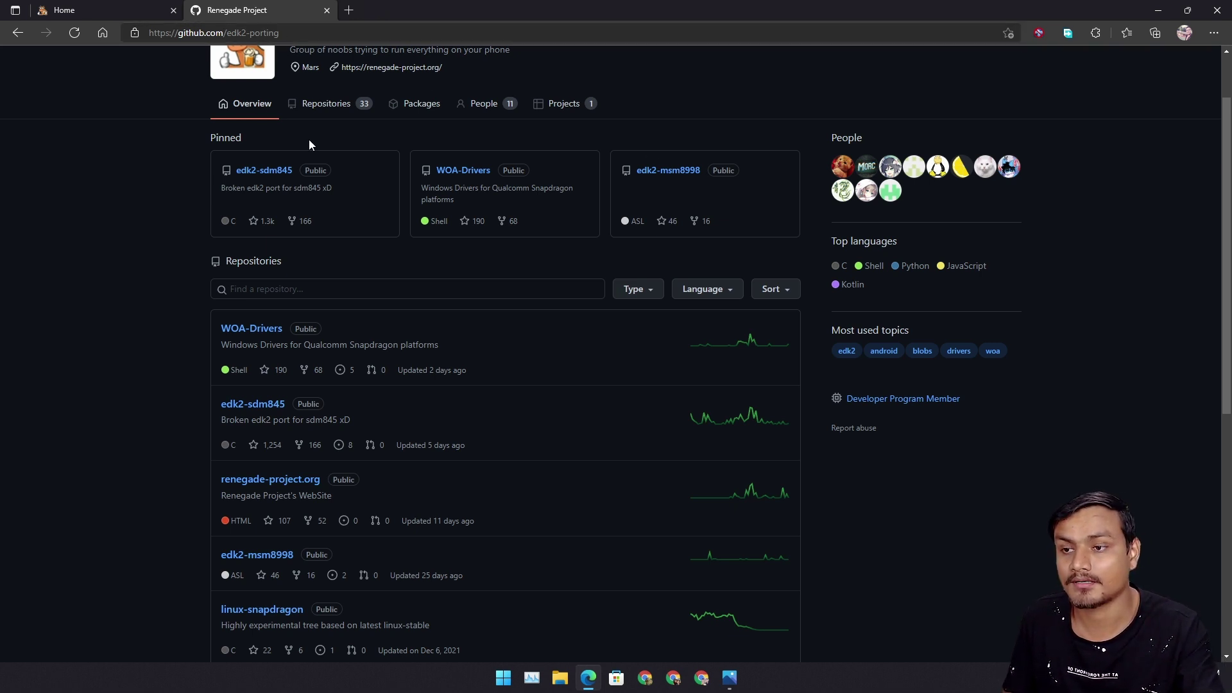
pyautogui.scroll(-2, 339, 279)
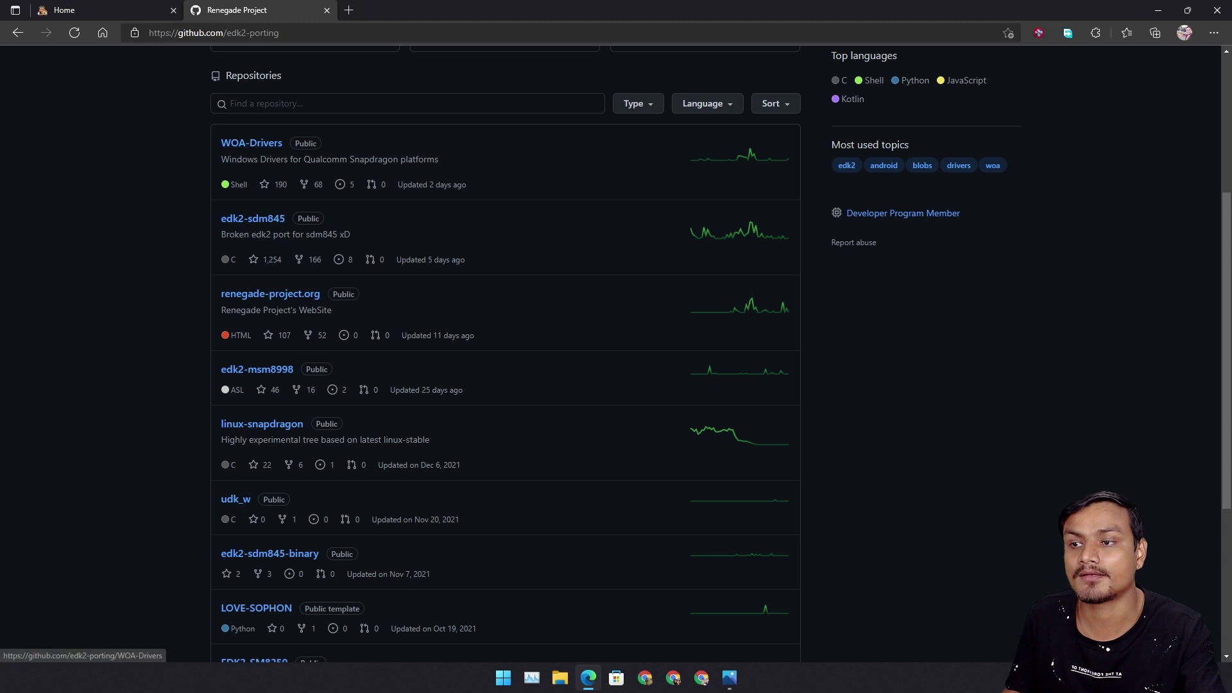
pyautogui.scroll(-2, 281, 318)
pyautogui.scroll(-1, 283, 318)
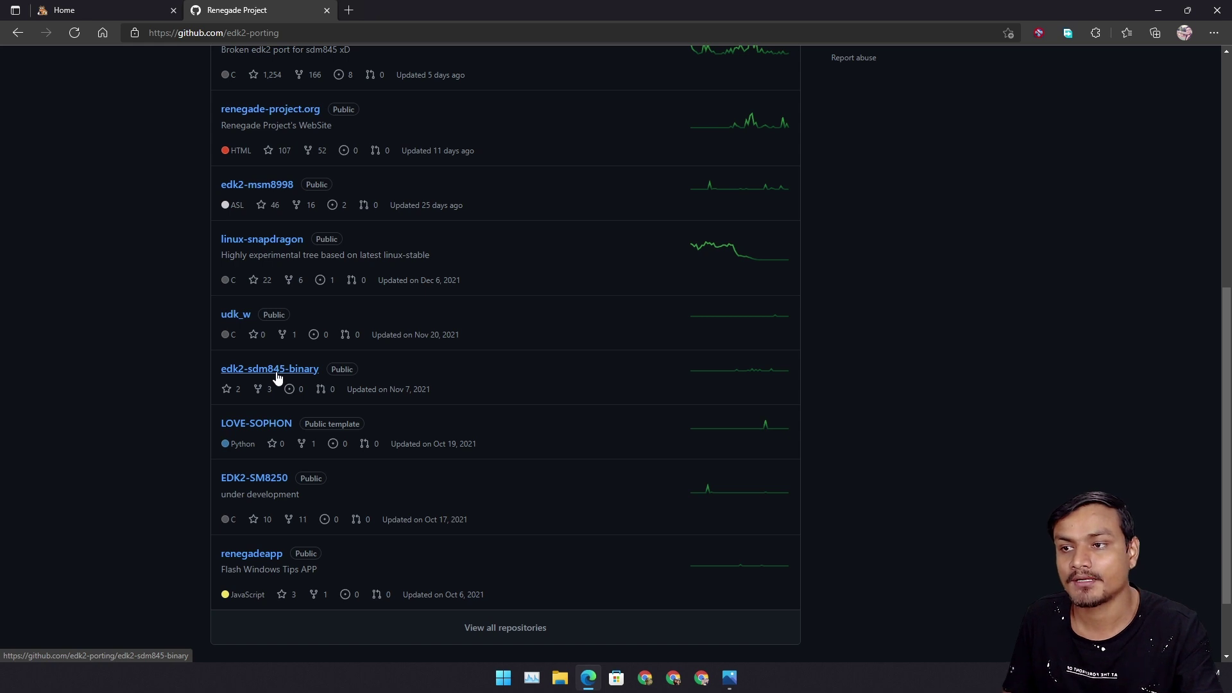
pyautogui.scroll(-1, 284, 359)
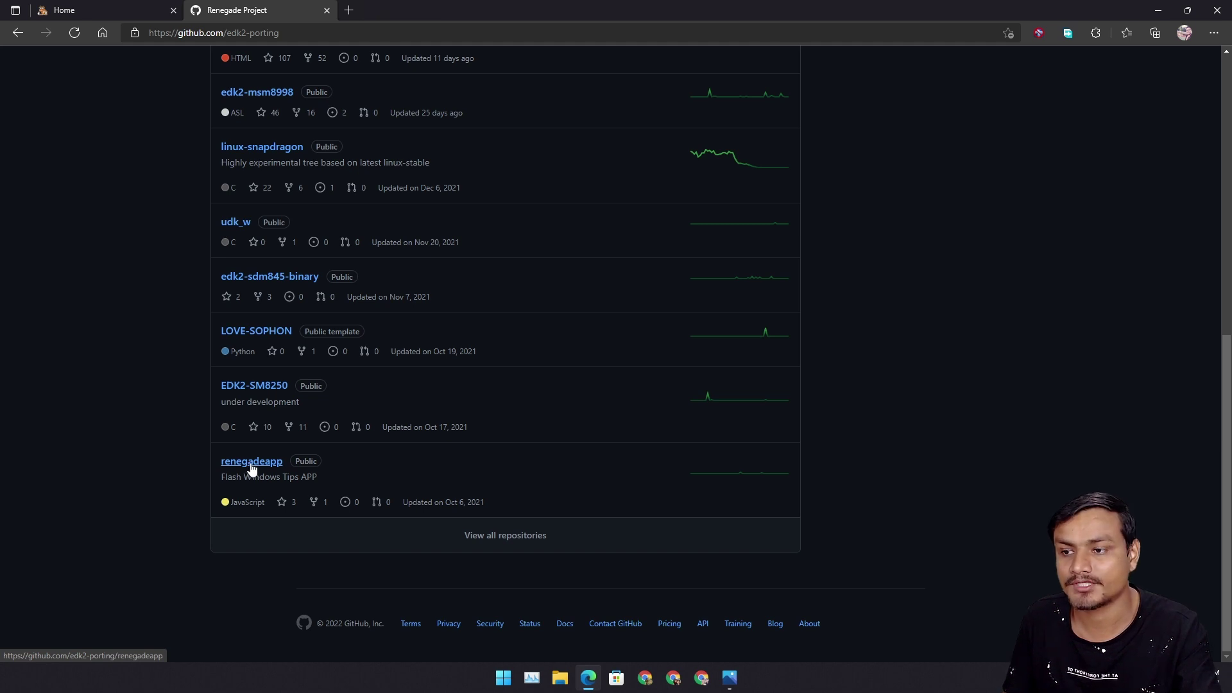
# - Launch the Renegade Project app from the Start menu and move its window onto the screen
pyautogui.click(502, 678)
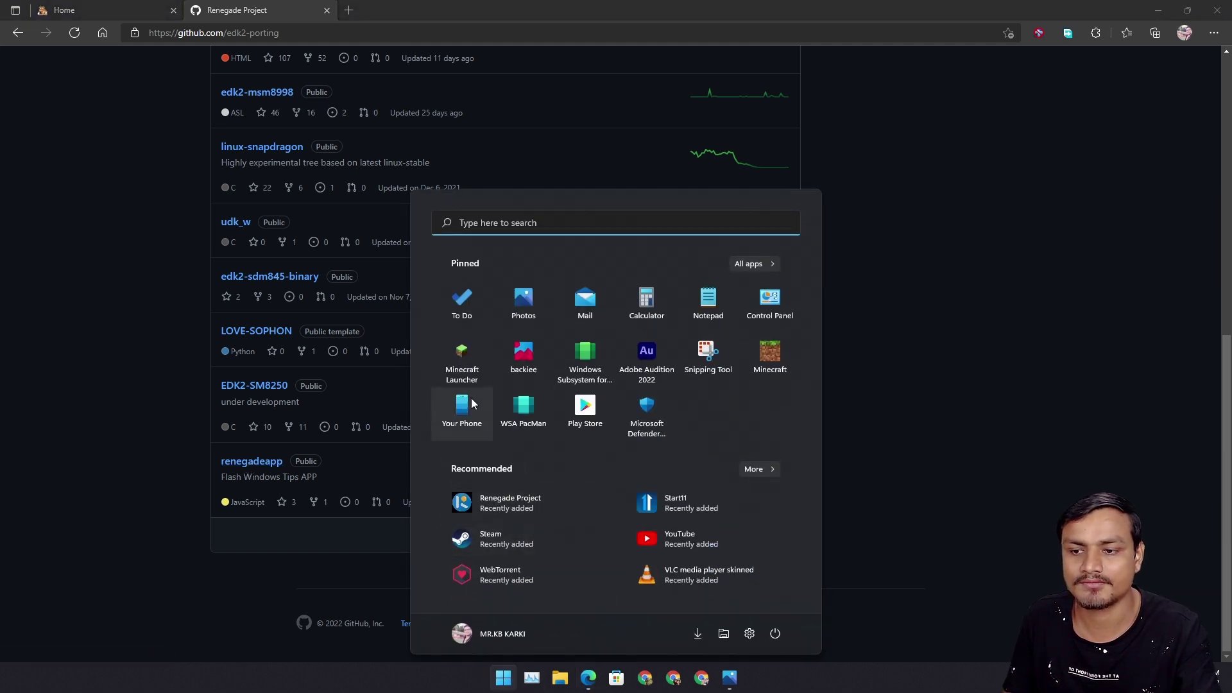
pyautogui.click(504, 501)
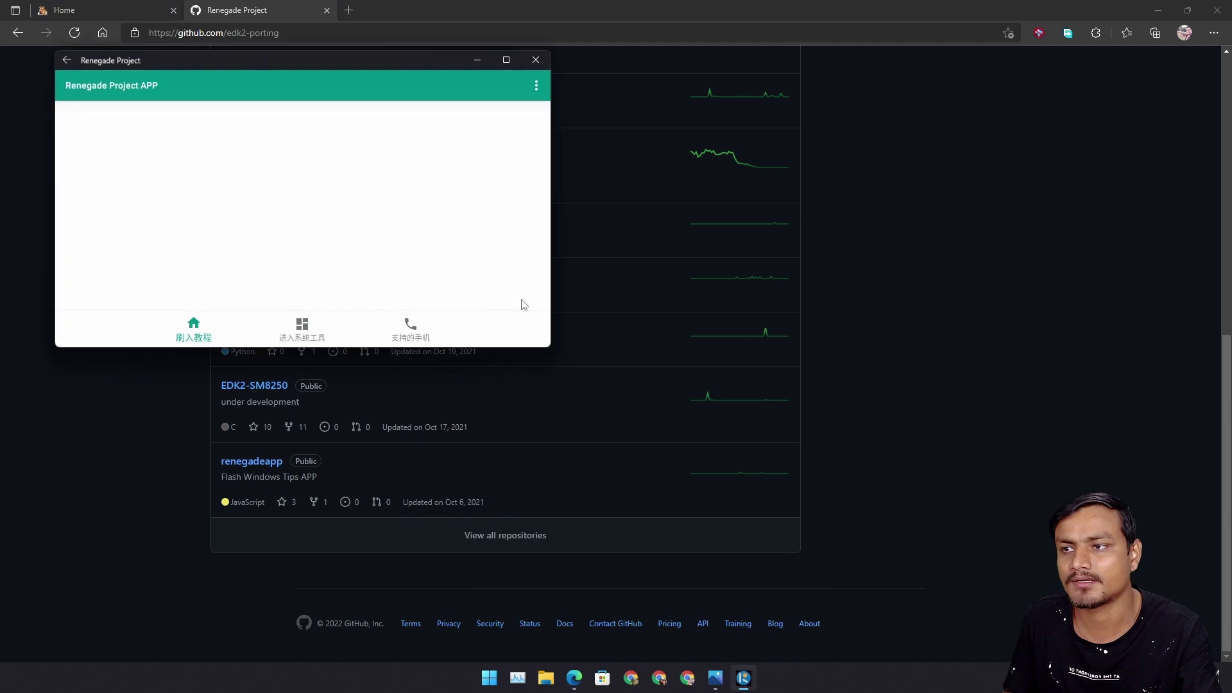
pyautogui.moveTo(241, 59); pyautogui.dragTo(386, 85)
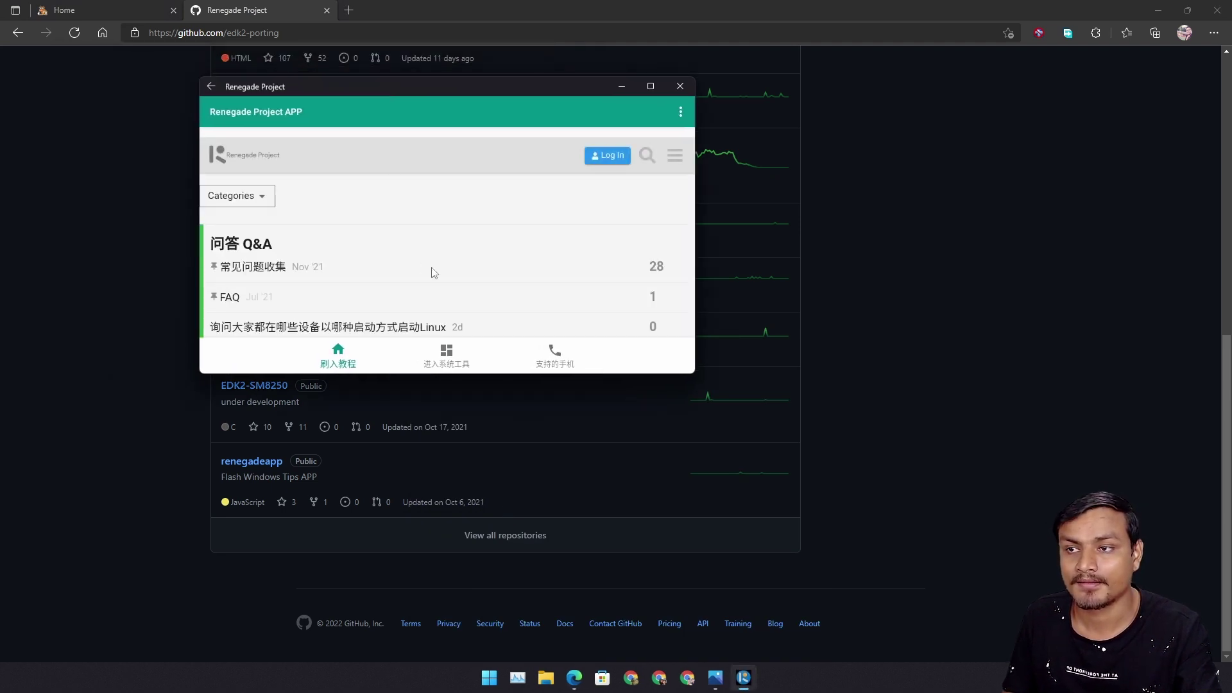
pyautogui.scroll(-3, 433, 273)
pyautogui.scroll(-3, 432, 273)
pyautogui.scroll(-3, 438, 270)
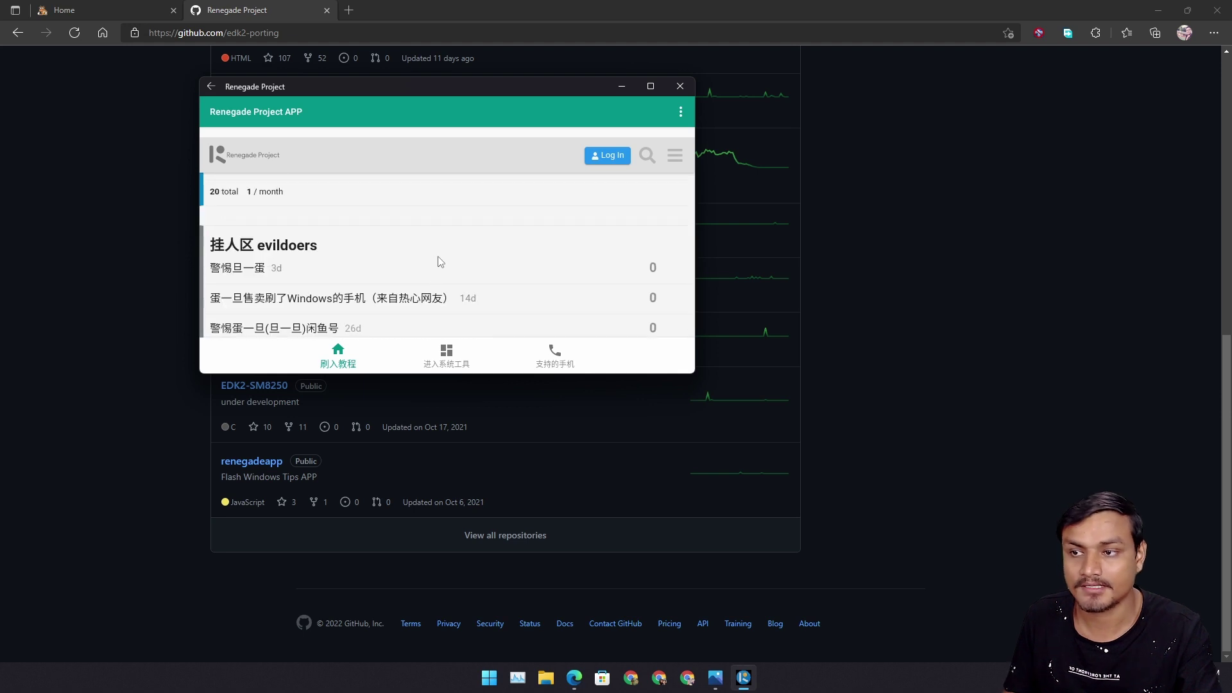
pyautogui.scroll(-2, 440, 263)
pyautogui.scroll(-1, 441, 264)
pyautogui.scroll(5, 440, 266)
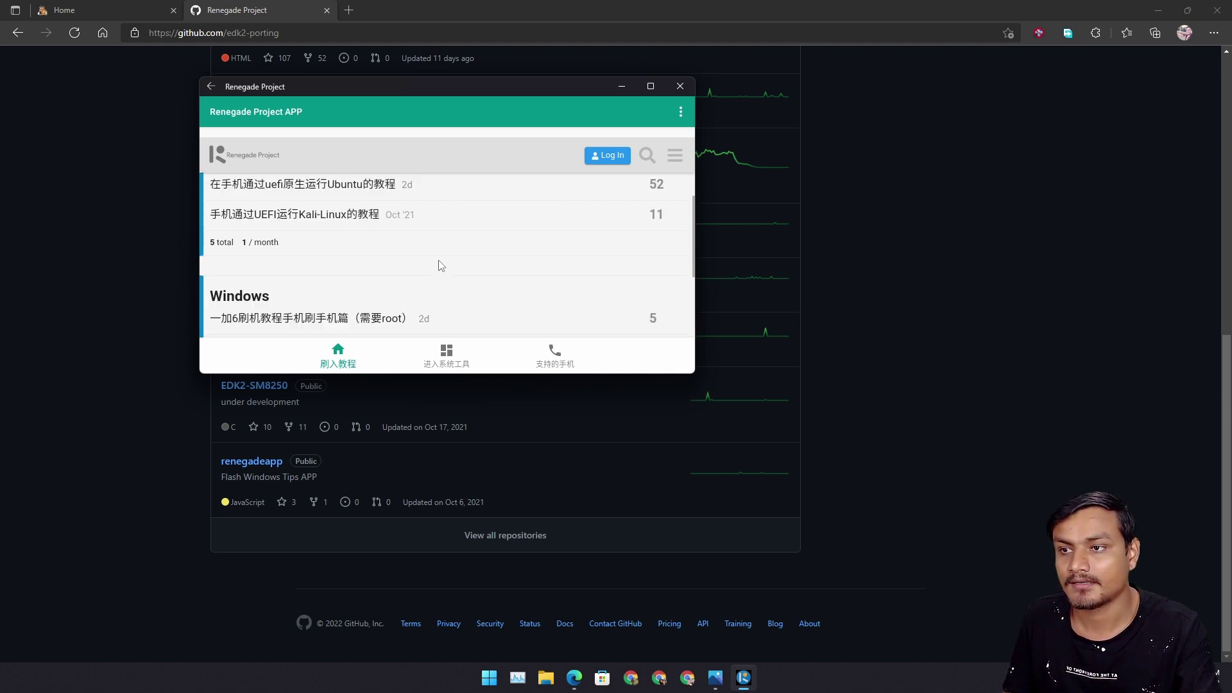
# - Browse the app's system tools, supported phones and reboot options, then close the app
pyautogui.click(430, 364)
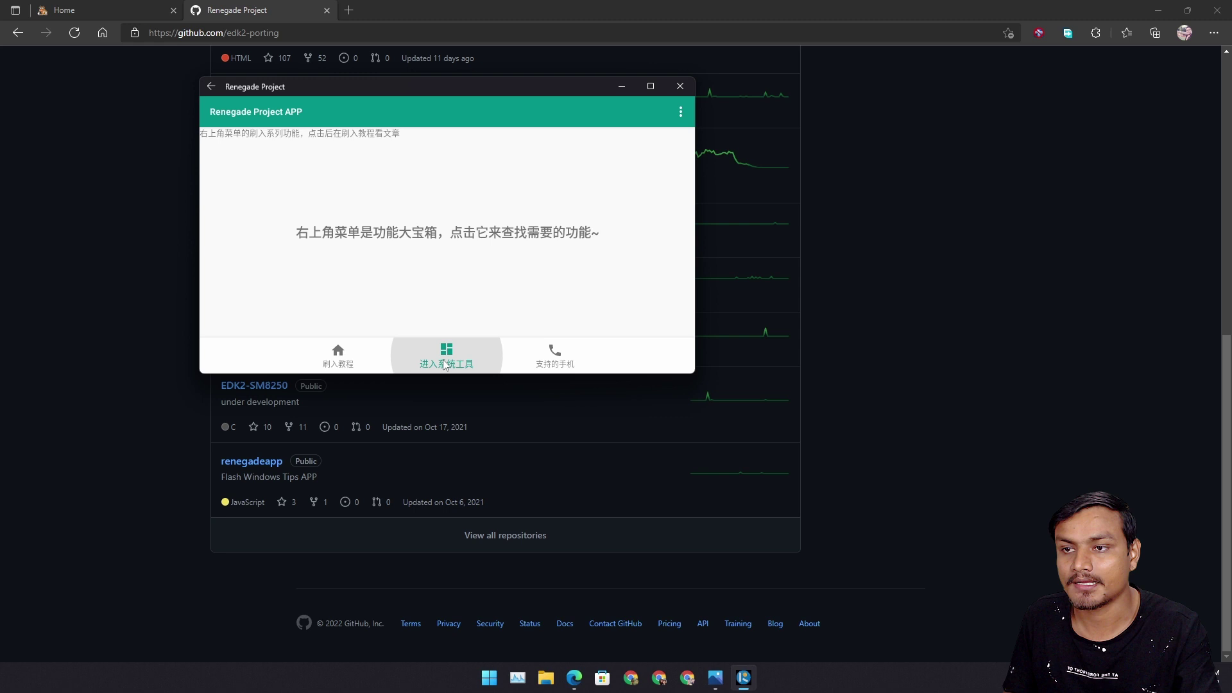
pyautogui.click(542, 356)
pyautogui.scroll(-3, 573, 254)
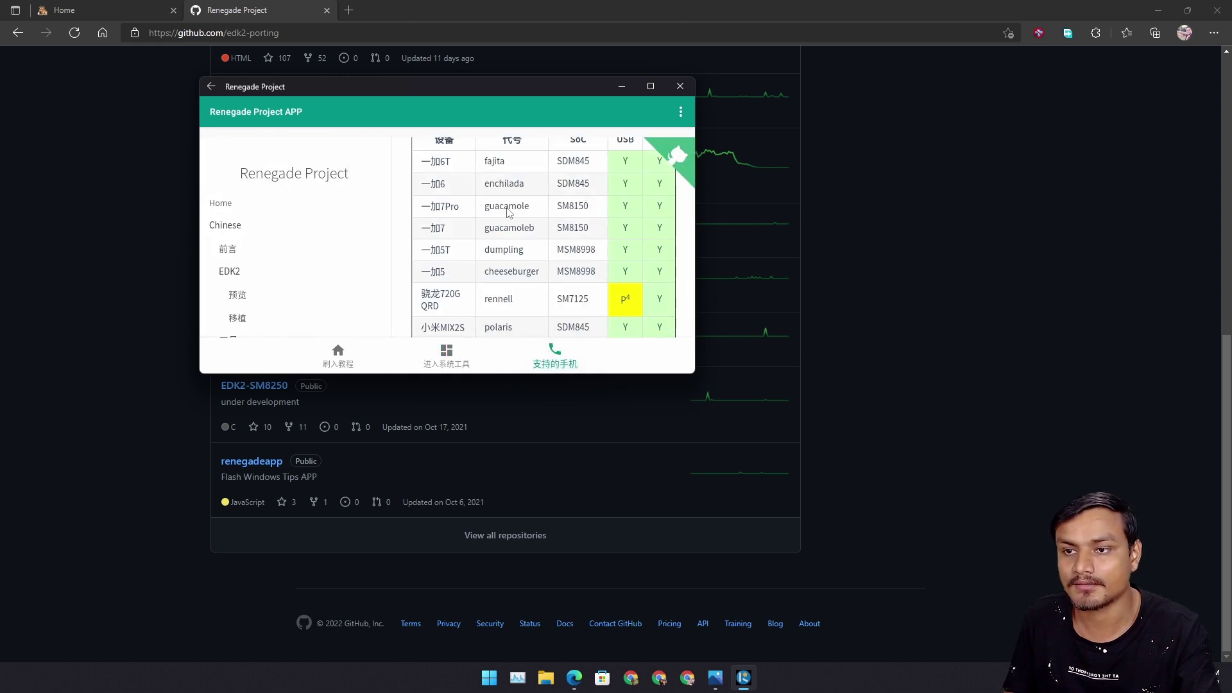
pyautogui.scroll(-2, 508, 212)
pyautogui.scroll(-2, 476, 244)
pyautogui.scroll(-2, 476, 255)
pyautogui.scroll(-2, 477, 261)
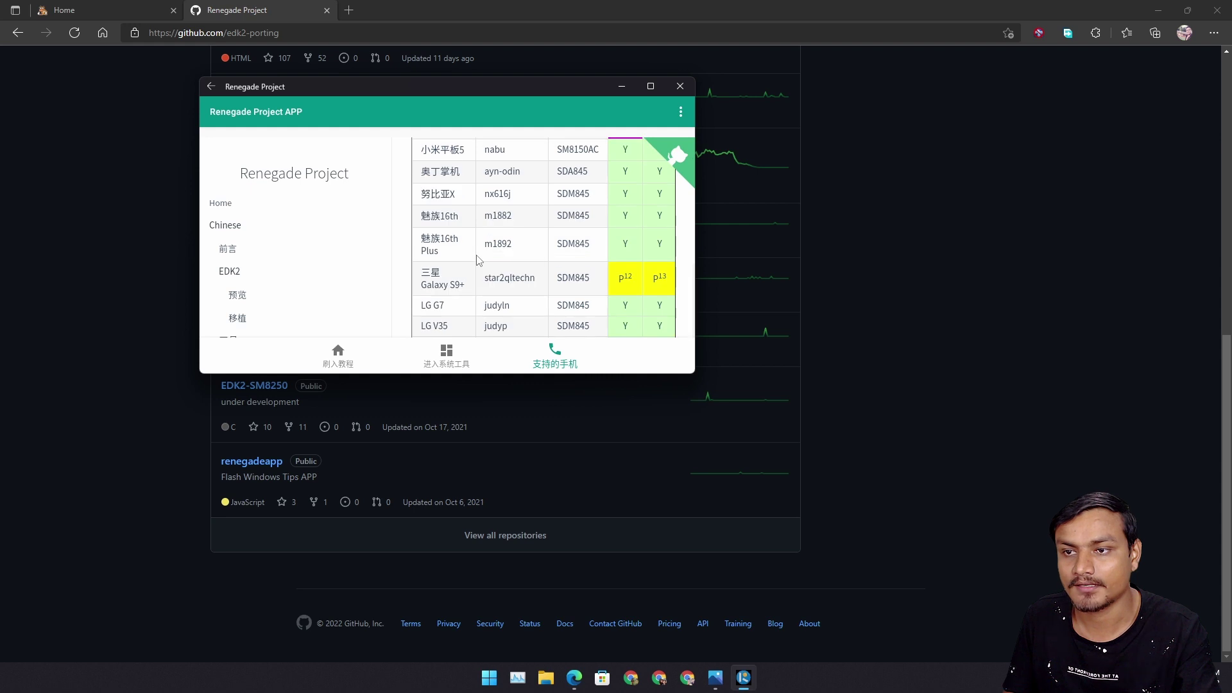
pyautogui.scroll(2, 477, 259)
pyautogui.scroll(1, 477, 262)
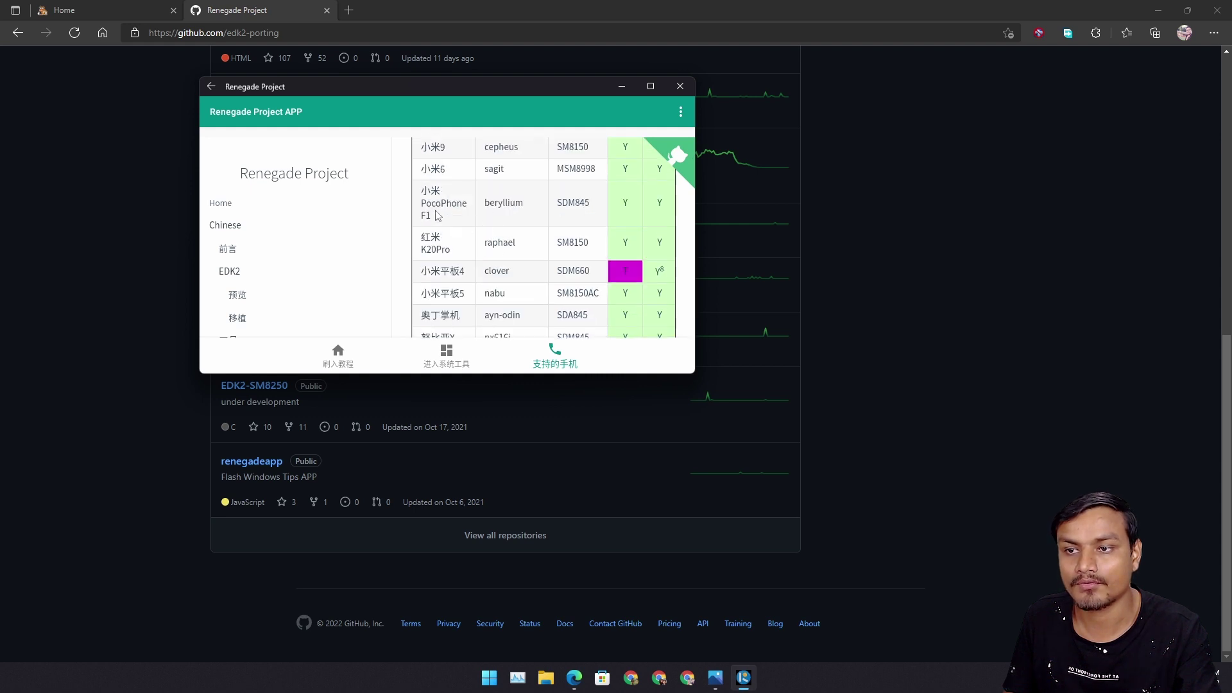
pyautogui.scroll(-3, 472, 226)
pyautogui.click(679, 112)
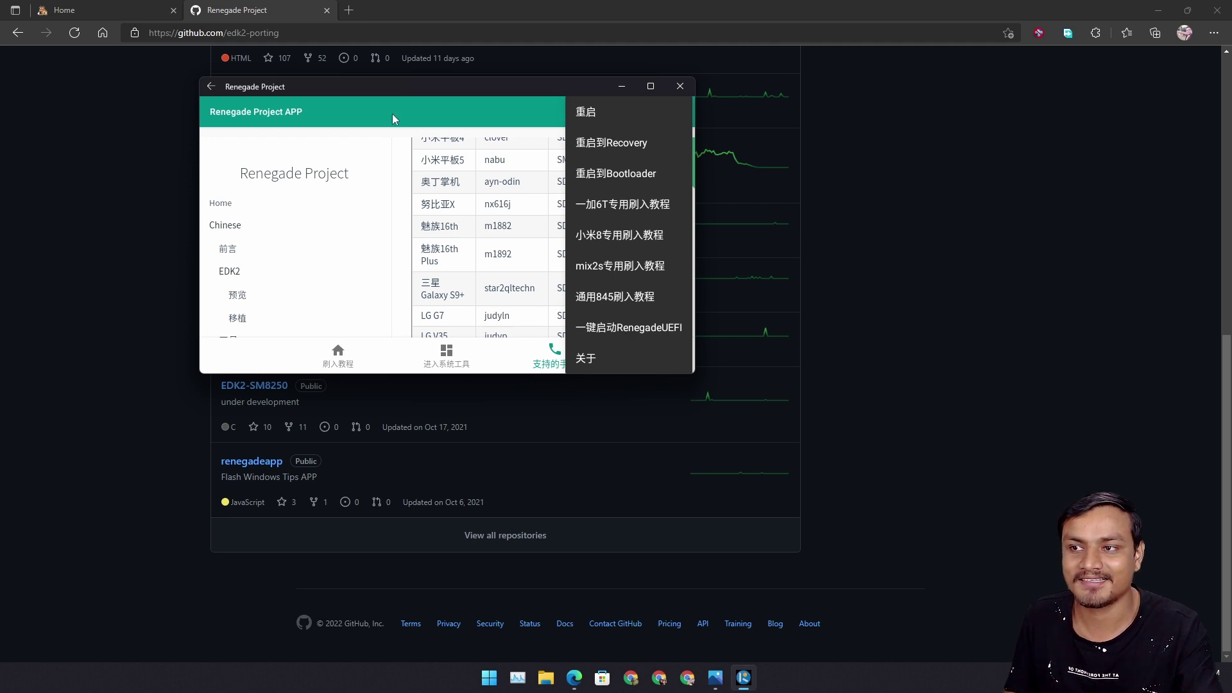
pyautogui.click(679, 86)
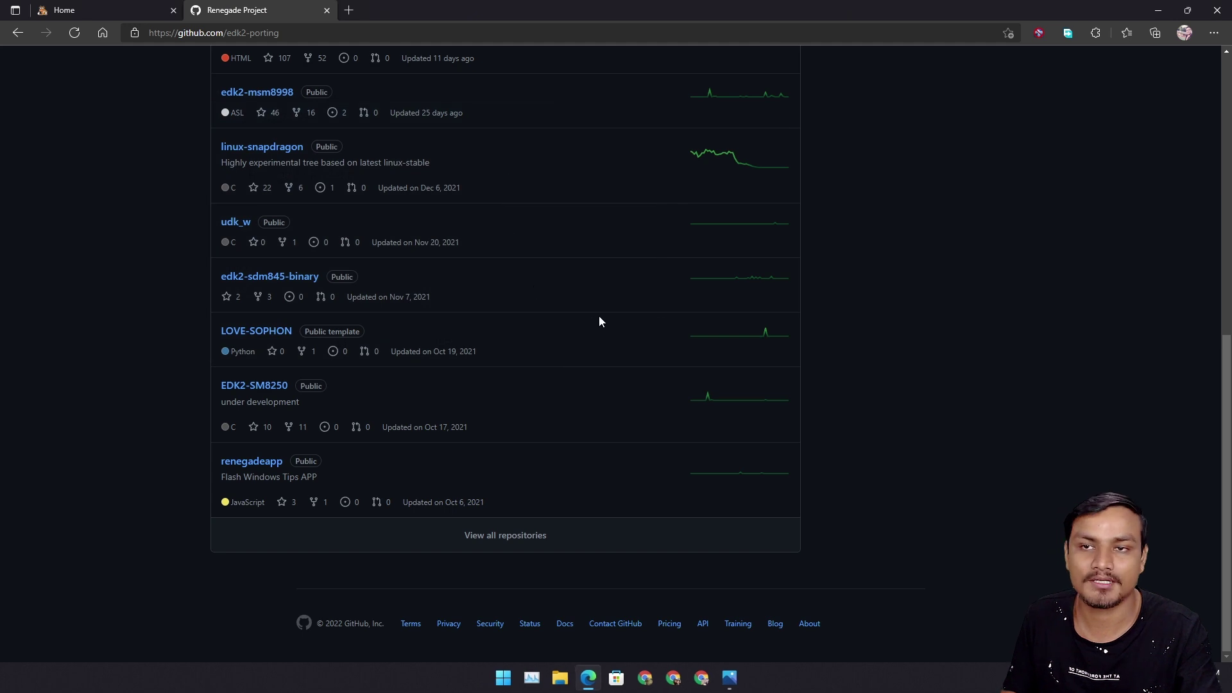
pyautogui.scroll(1, 599, 320)
pyautogui.scroll(4, 634, 322)
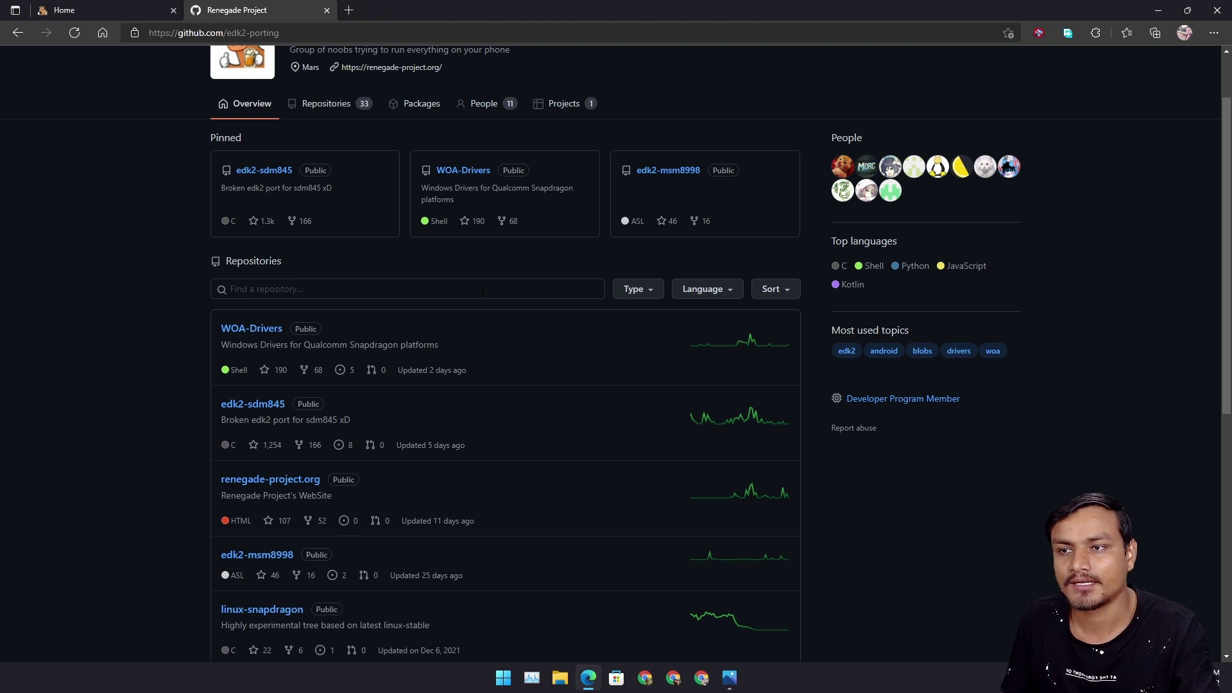
pyautogui.scroll(1, 483, 291)
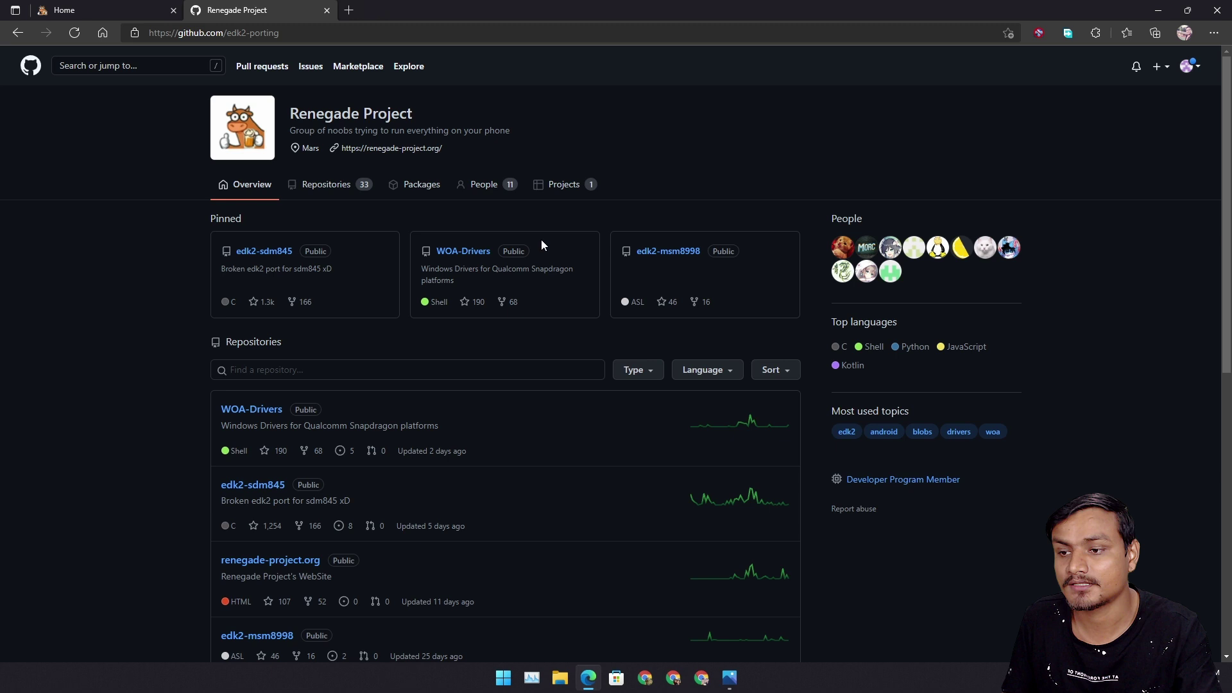
pyautogui.scroll(-5, 503, 303)
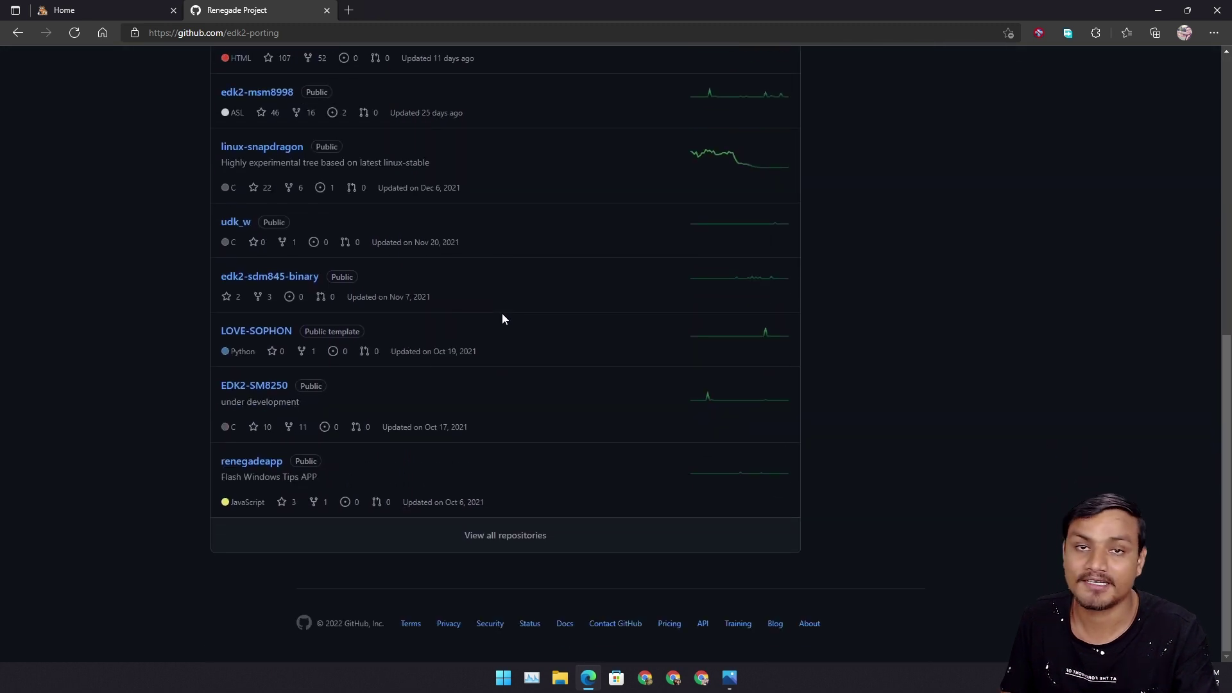
pyautogui.scroll(2, 503, 313)
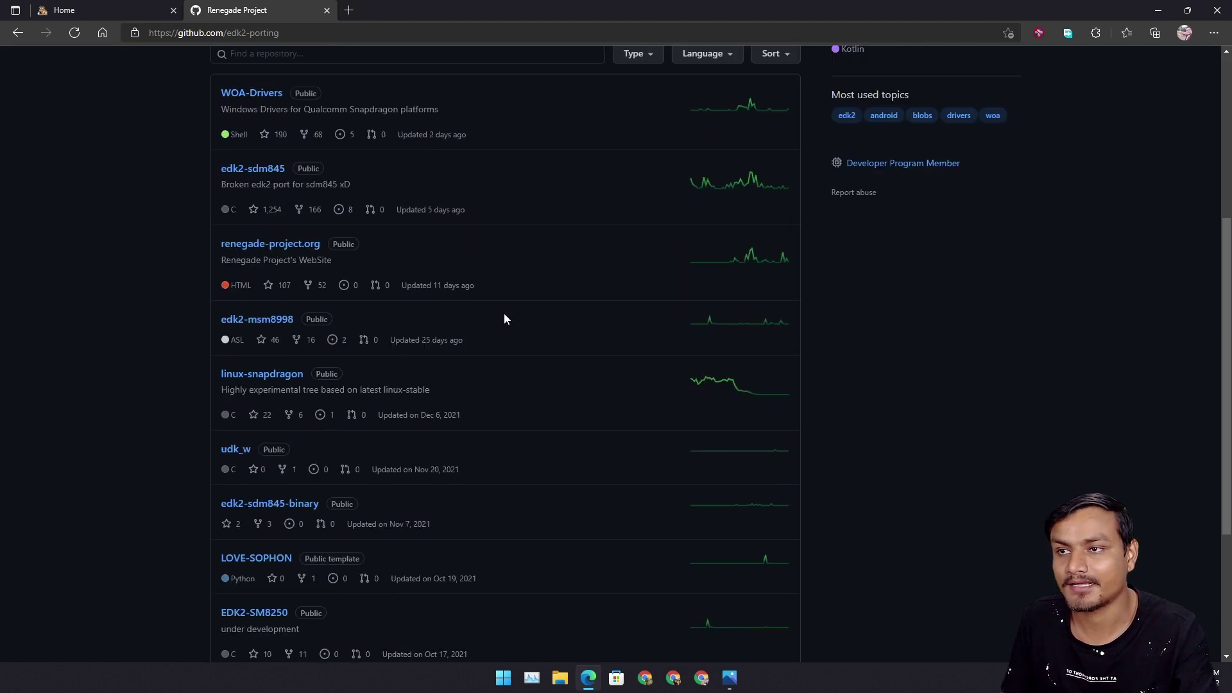
pyautogui.scroll(1, 503, 312)
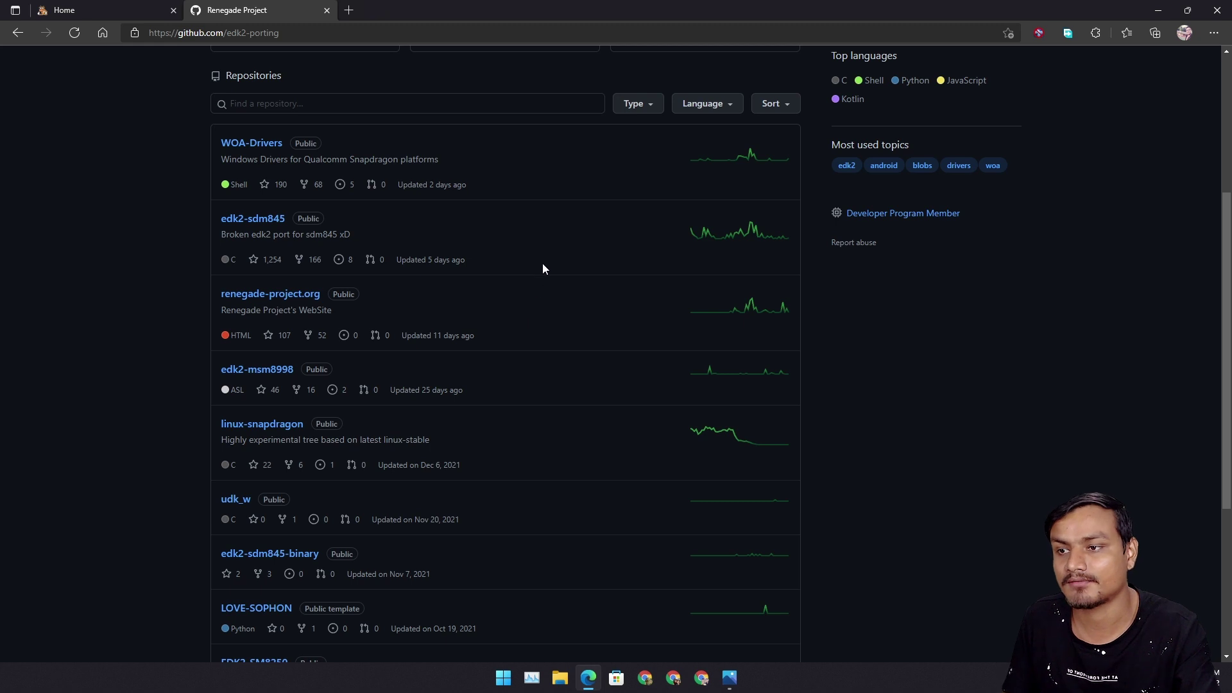
pyautogui.scroll(-1, 520, 283)
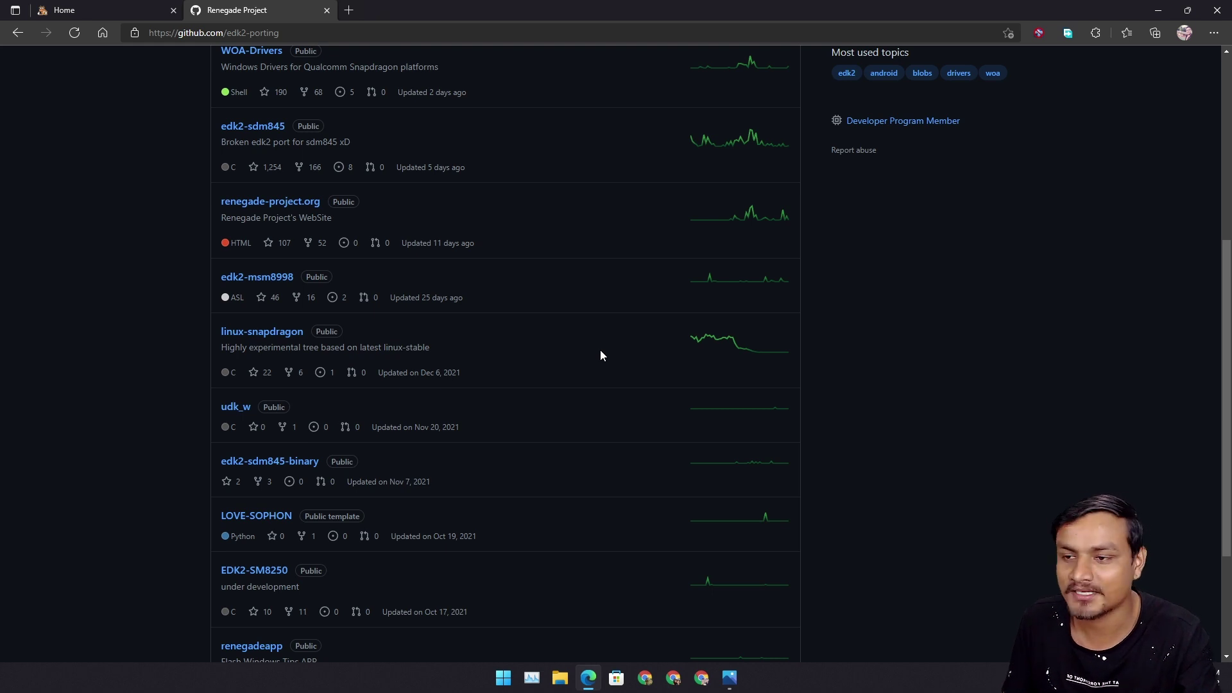
pyautogui.scroll(-2, 588, 354)
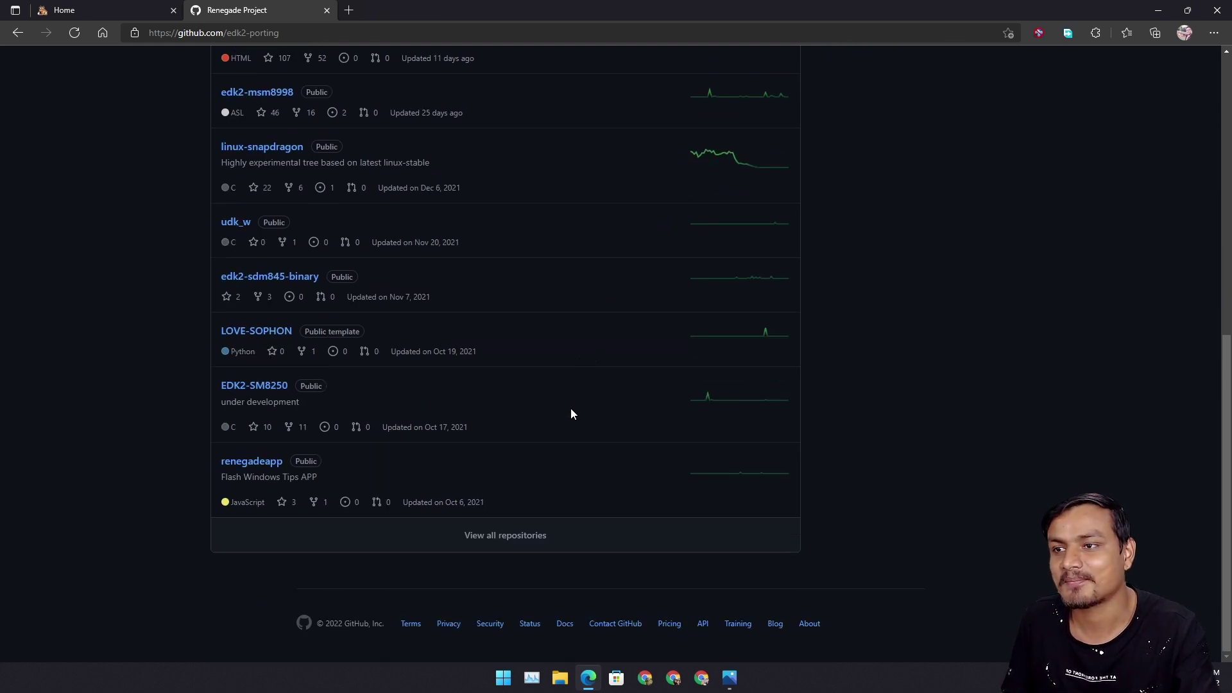
pyautogui.scroll(5, 570, 413)
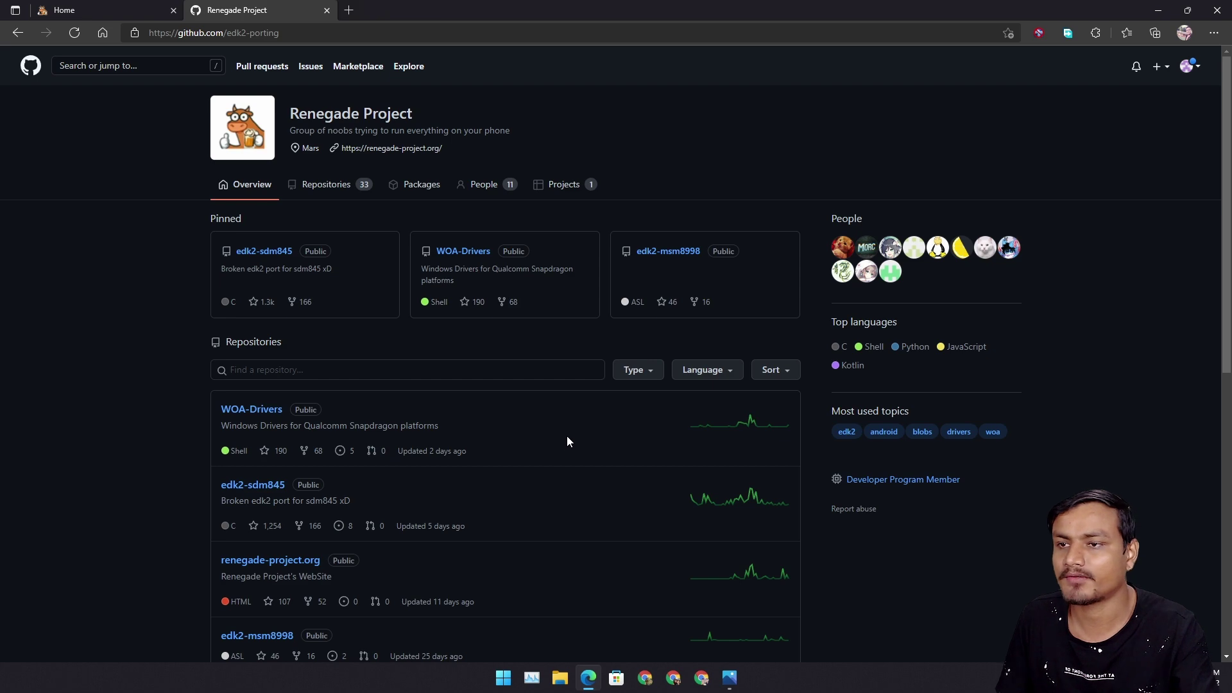
pyautogui.scroll(-5, 564, 438)
pyautogui.scroll(5, 564, 437)
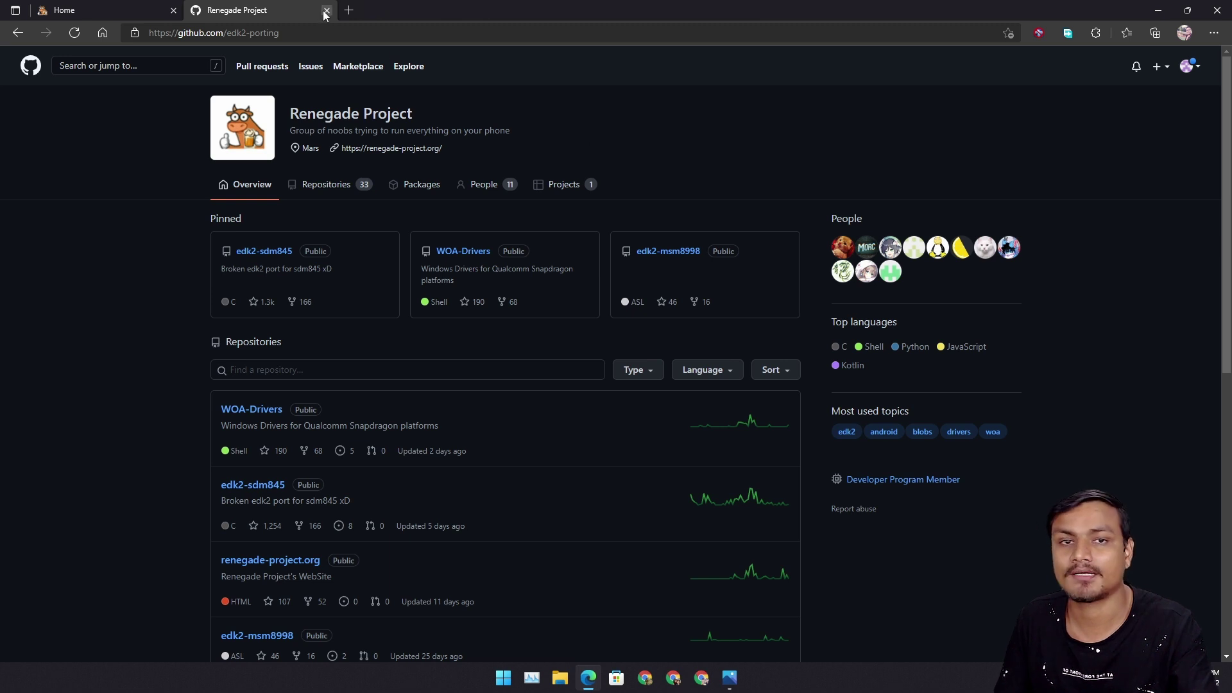
pyautogui.click(131, 8)
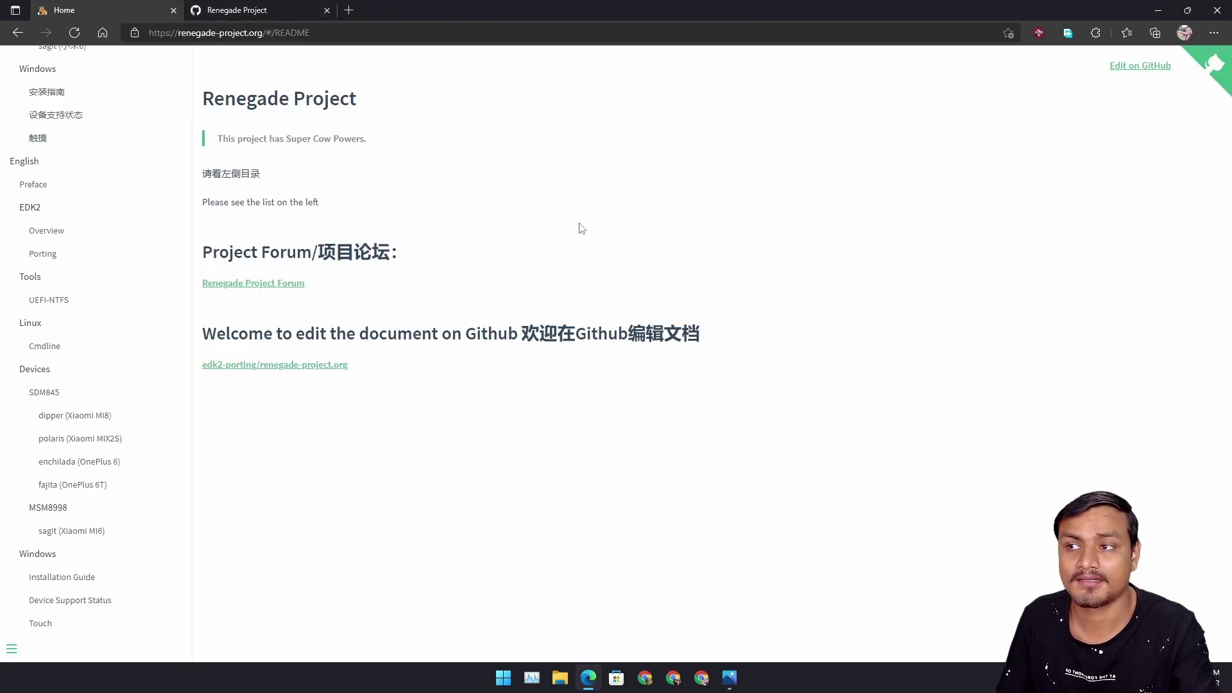
pyautogui.scroll(10, 151, 228)
pyautogui.scroll(-5, 157, 221)
pyautogui.scroll(-2, 163, 237)
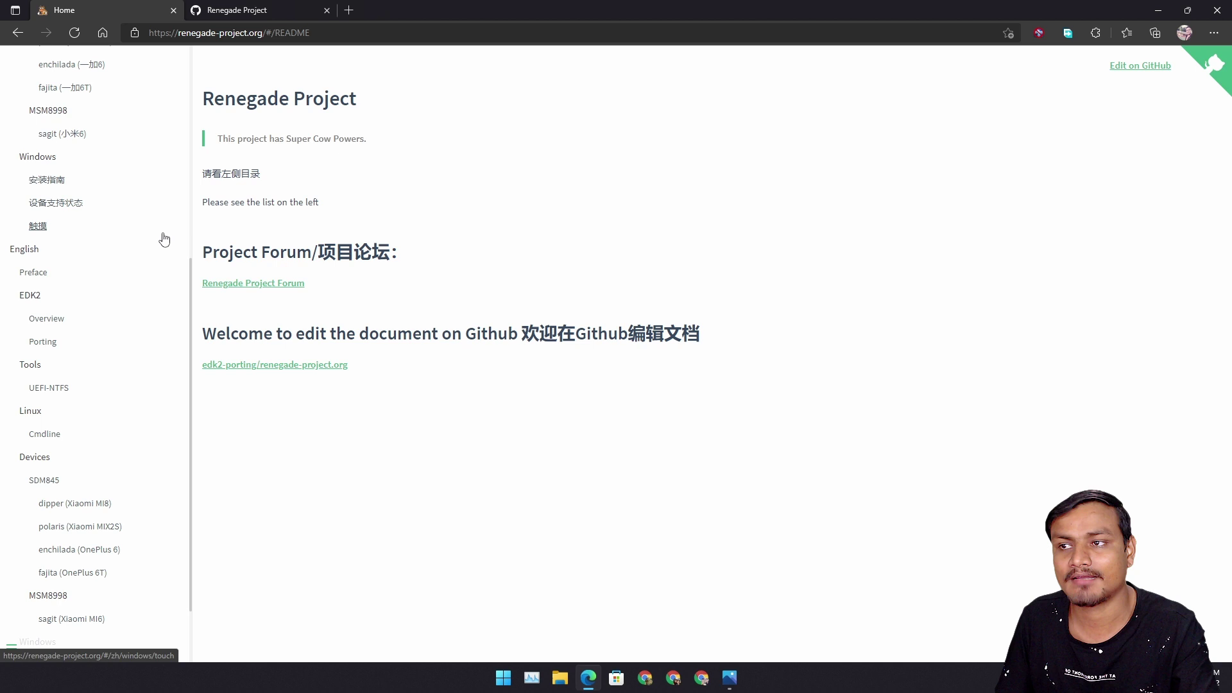
pyautogui.scroll(8, 162, 237)
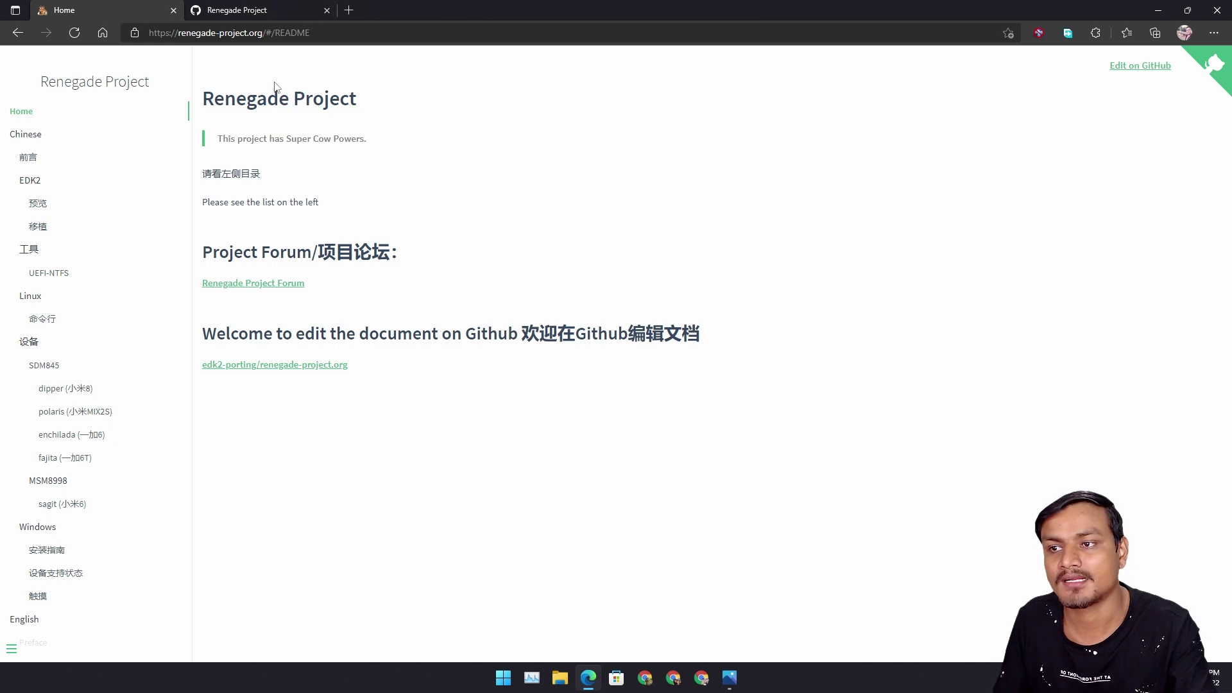
pyautogui.moveTo(281, 138); pyautogui.dragTo(390, 142)
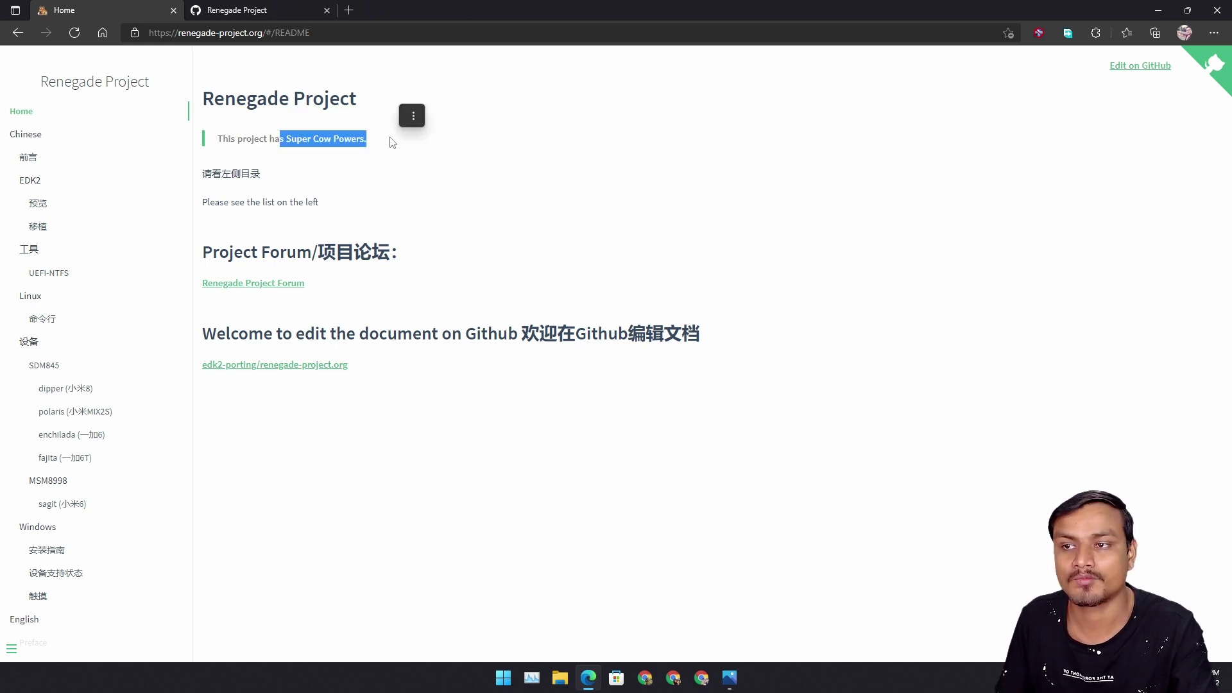
pyautogui.click(385, 158)
pyautogui.hotkey('ctrl', 'Tab')
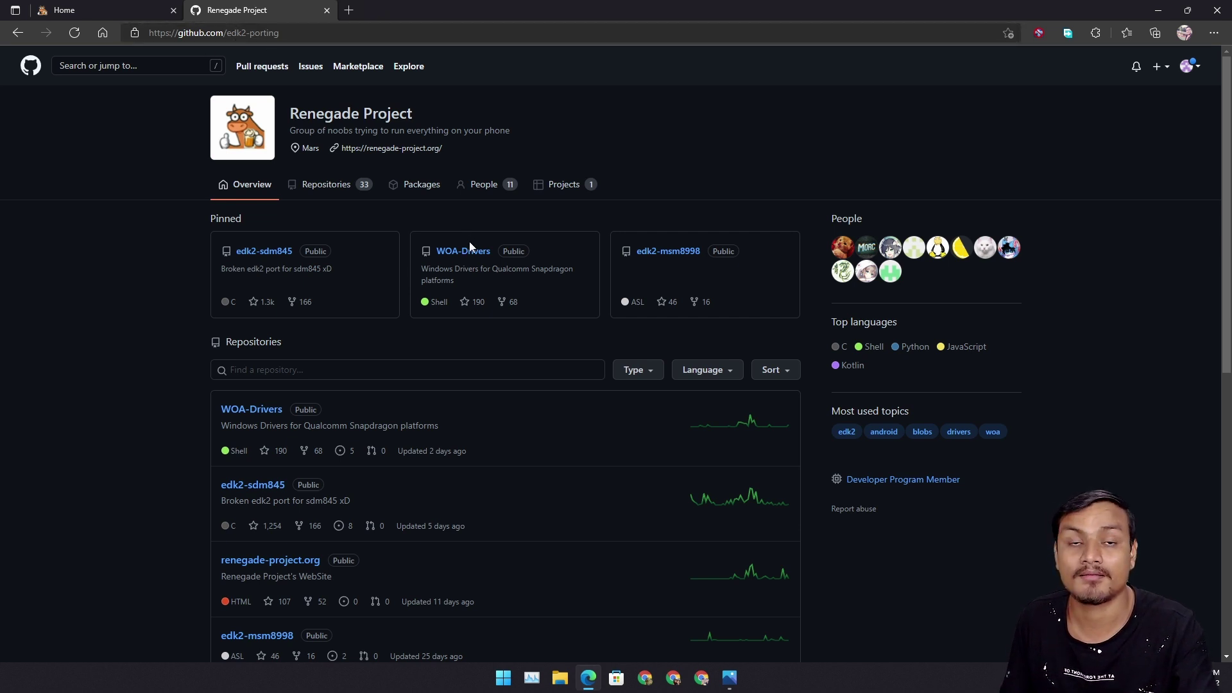
pyautogui.scroll(-3, 671, 193)
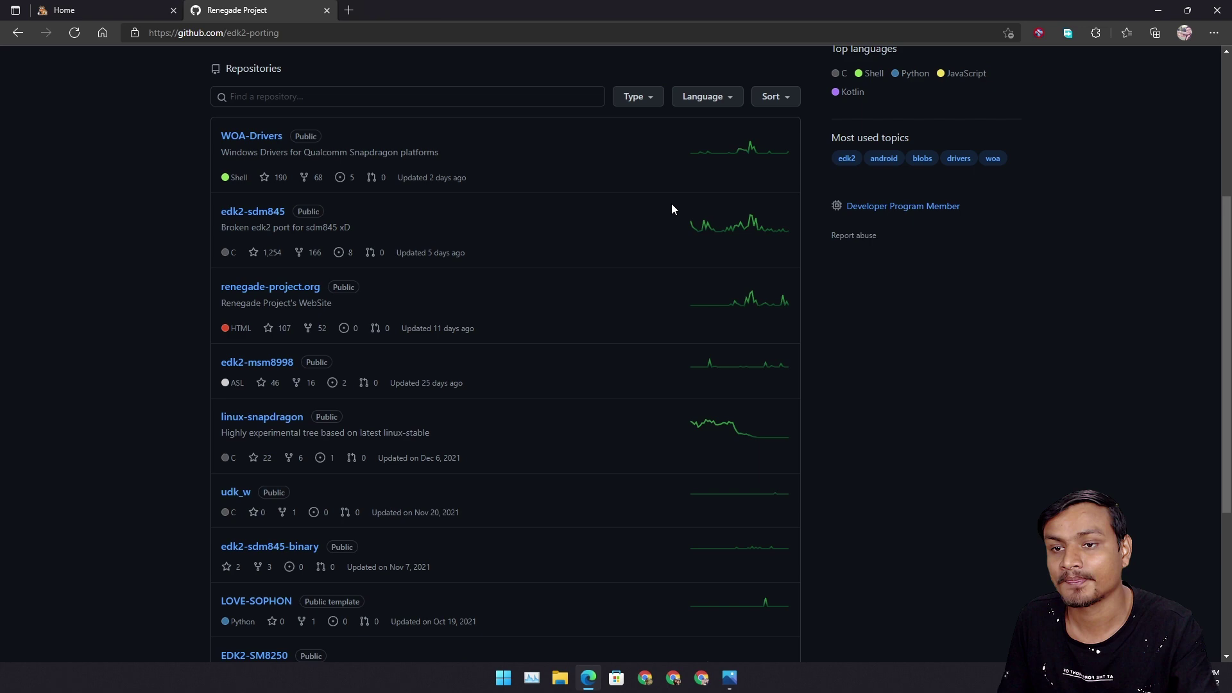
pyautogui.scroll(-3, 671, 208)
pyautogui.scroll(5, 616, 336)
# - Show the WOA-Drivers repository README on Windows drivers for Snapdragon platforms
pyautogui.click(269, 334)
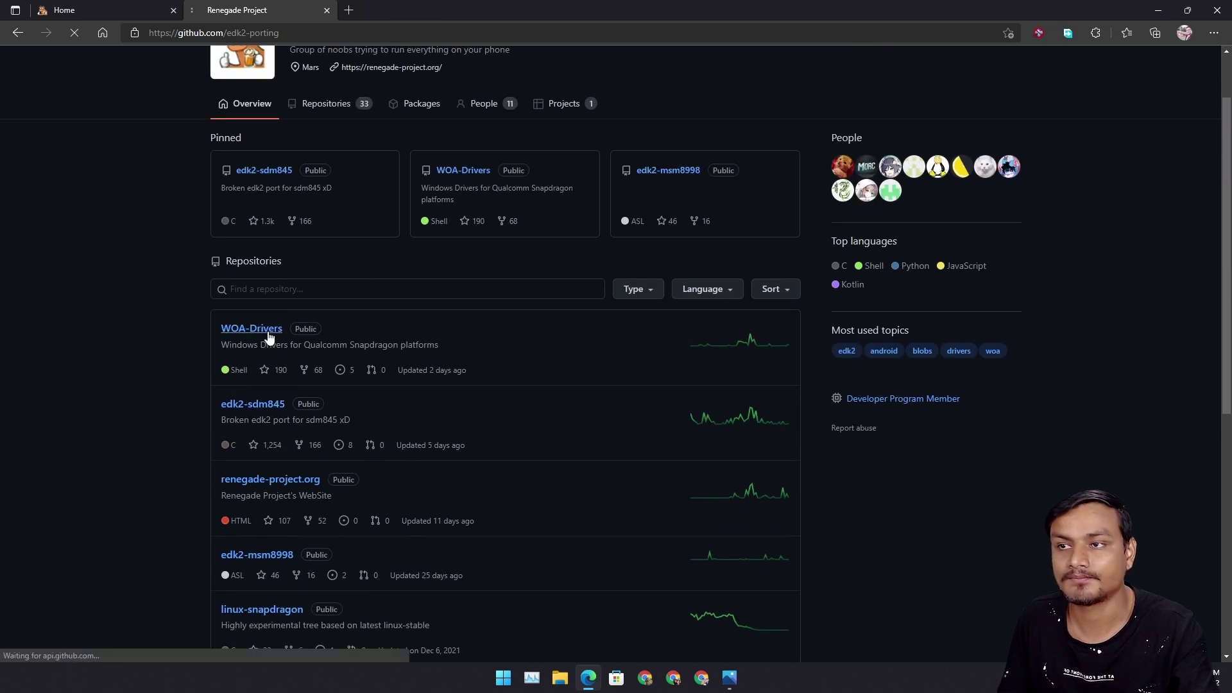
pyautogui.scroll(-5, 484, 349)
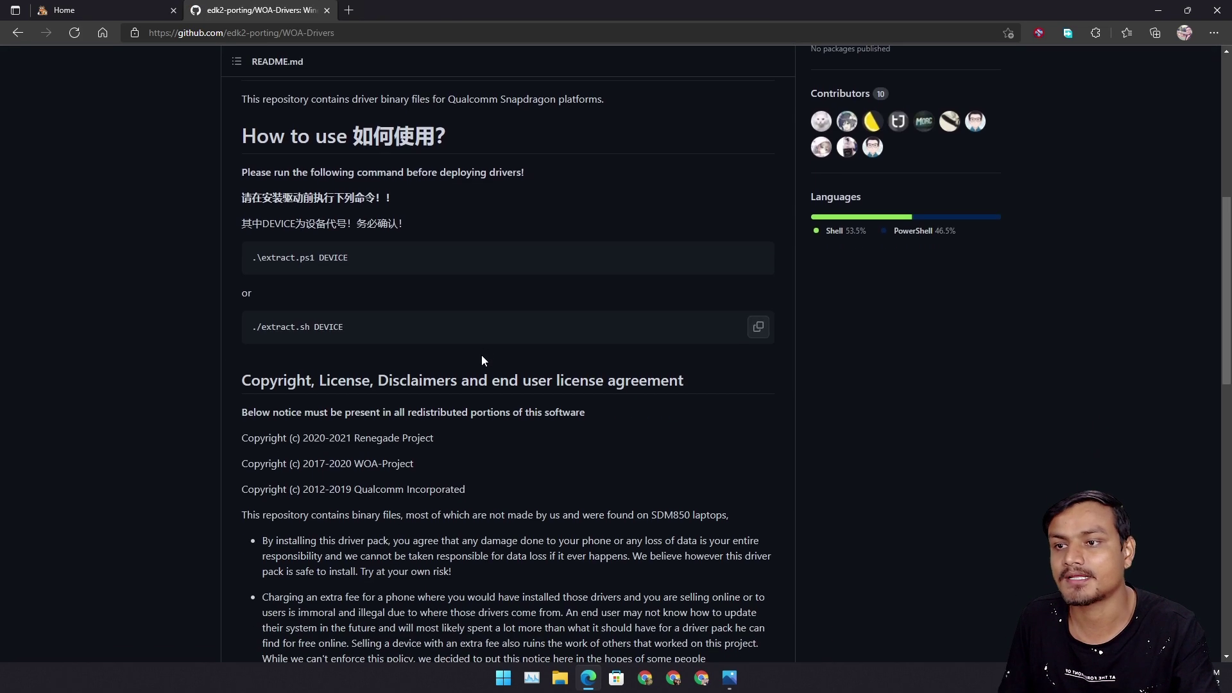
pyautogui.scroll(-3, 493, 364)
pyautogui.scroll(-4, 502, 373)
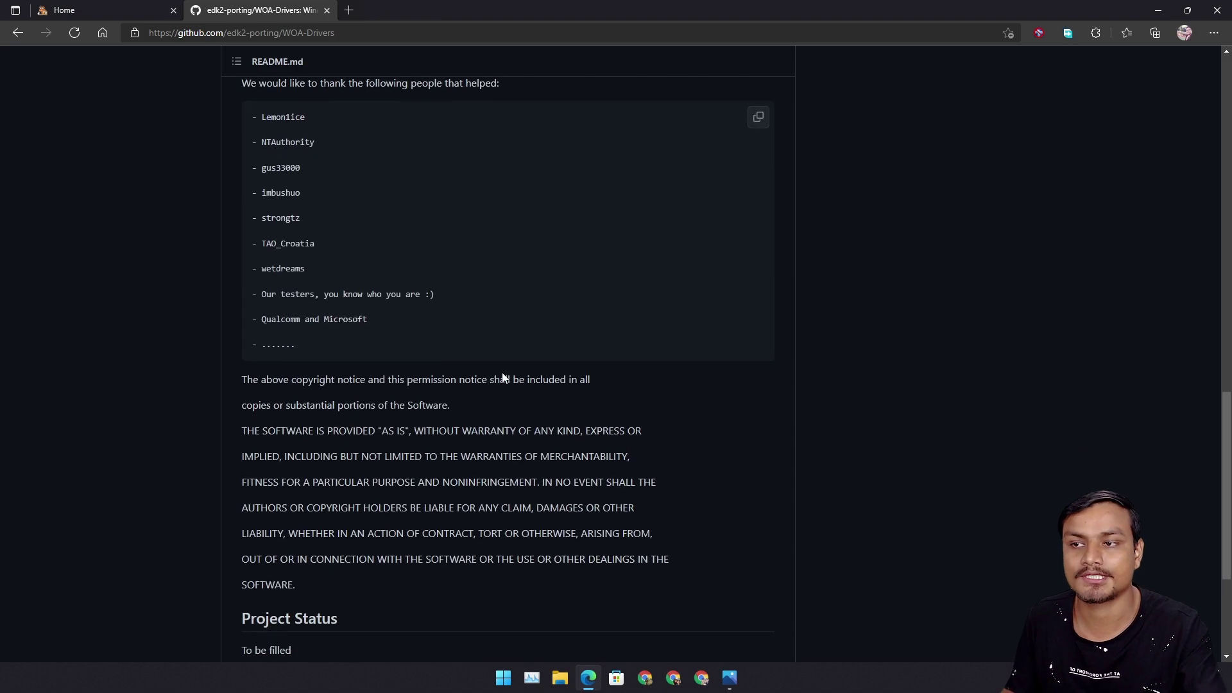
pyautogui.scroll(-2, 531, 396)
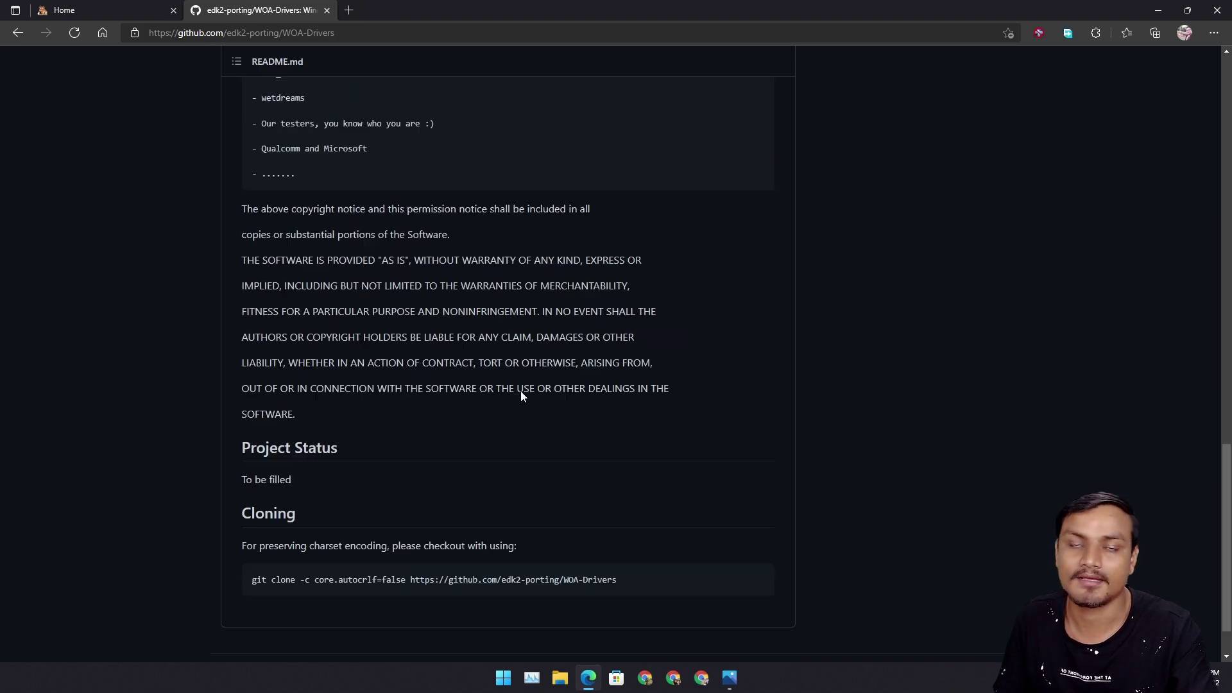
pyautogui.scroll(5, 521, 391)
pyautogui.scroll(4, 539, 280)
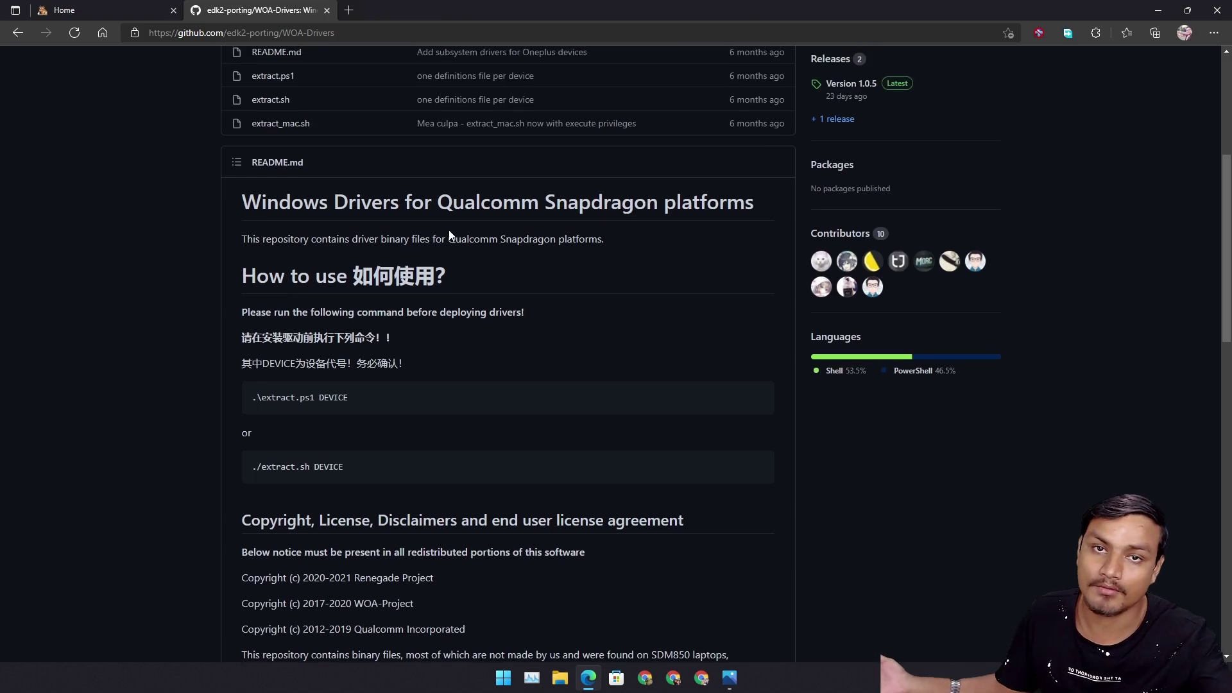